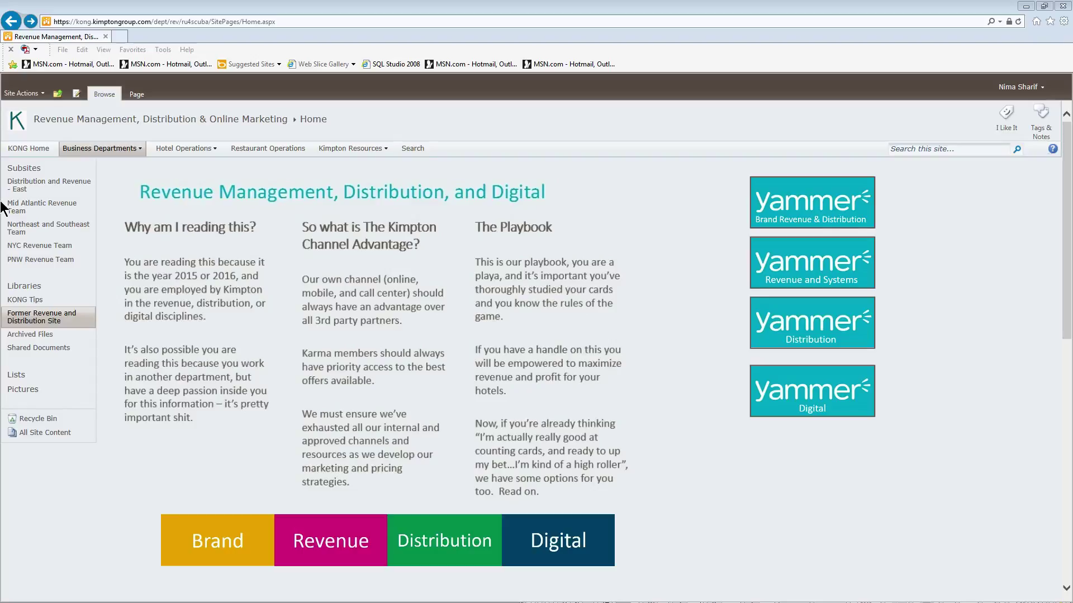
Open the Revenue site's Toolbox library and go to its Ad Hoc Tools folder.
{"action": "left_click", "coordinate": [313, 542]}
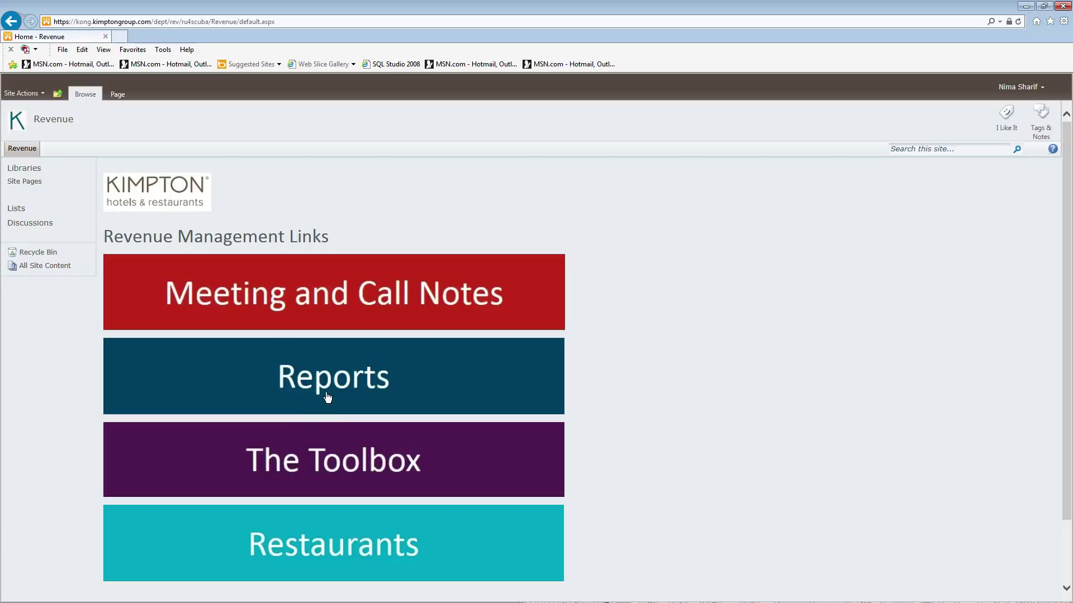
{"action": "left_click", "coordinate": [378, 477]}
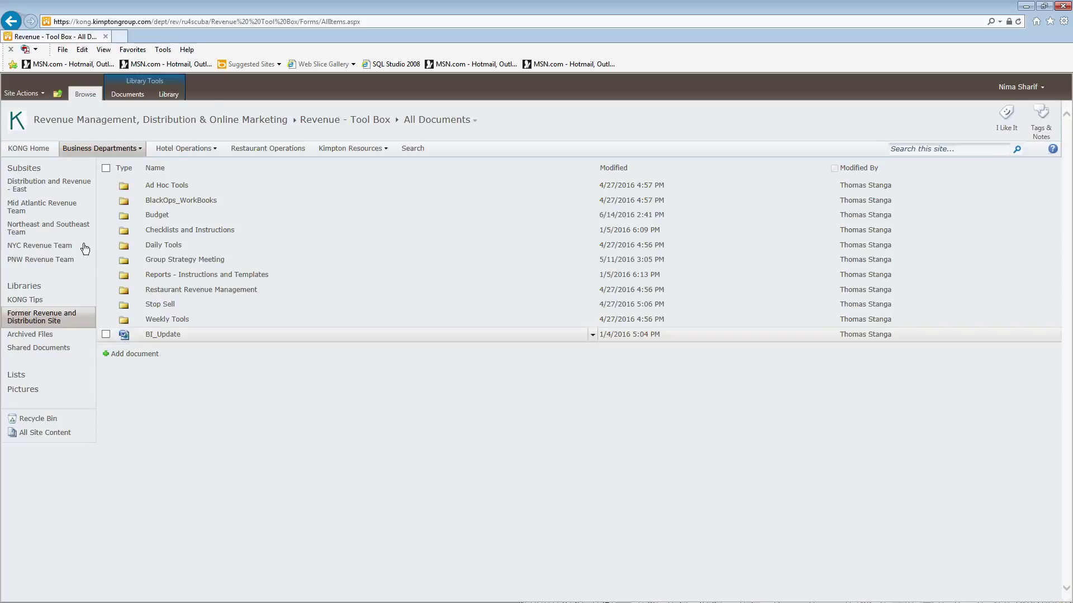
{"action": "left_click", "coordinate": [167, 185]}
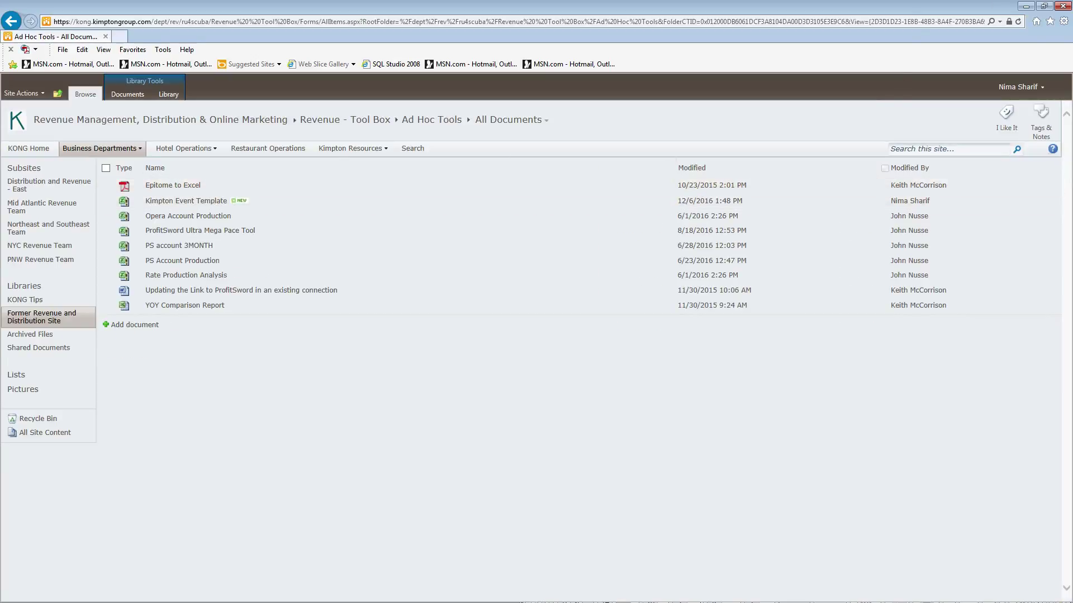
Review the year entry and demand-driver instructions on the Setup sheet of Kimpton Event Template, and switch to the DaybyDay sheet.
{"action": "scroll", "coordinate": [405, 333], "scroll_direction": "up", "scroll_amount": 5}
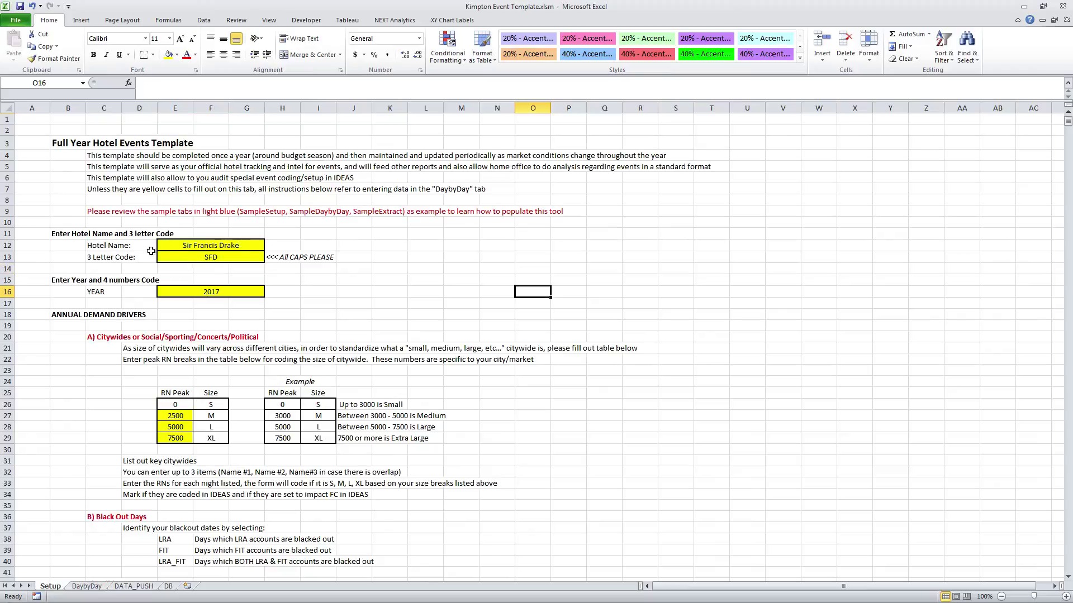
{"action": "left_click", "coordinate": [232, 290]}
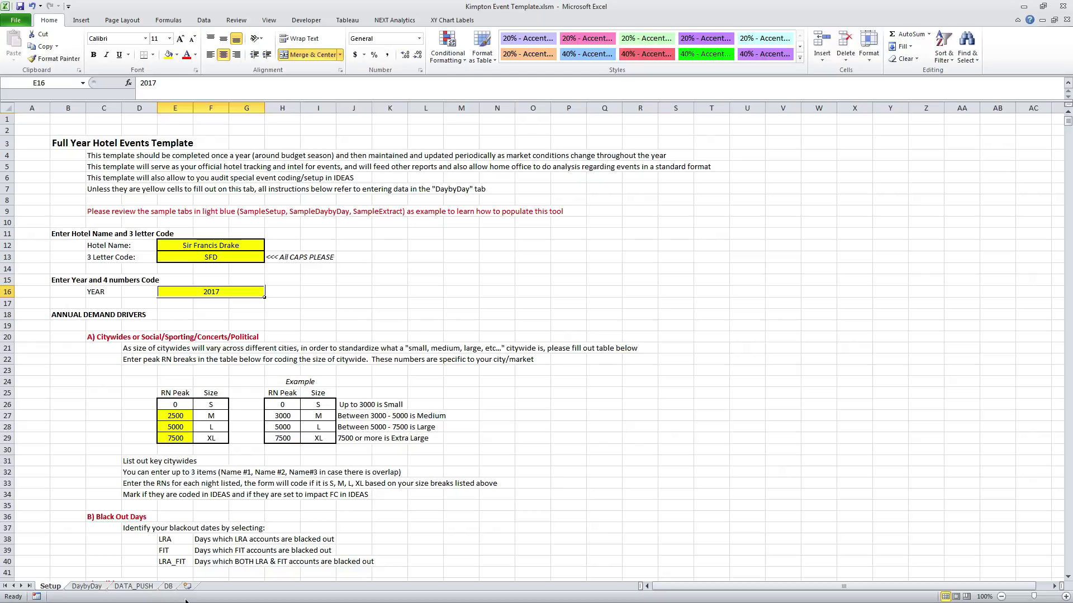
{"action": "scroll", "coordinate": [190, 407], "scroll_direction": "down", "scroll_amount": 1}
{"action": "scroll", "coordinate": [190, 407], "scroll_direction": "down", "scroll_amount": 1}
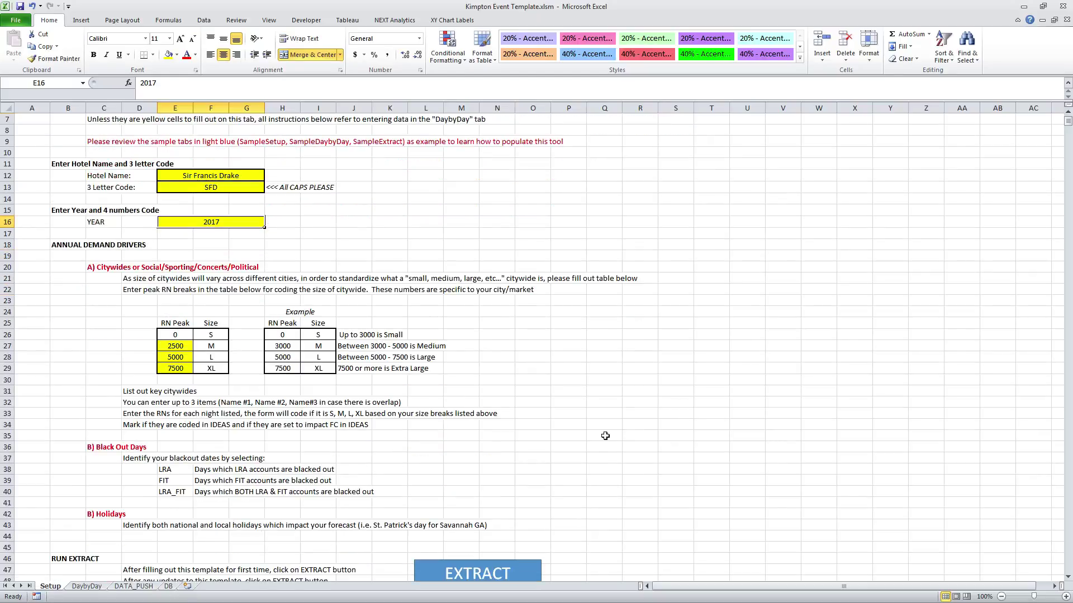
{"action": "scroll", "coordinate": [275, 424], "scroll_direction": "down", "scroll_amount": 2}
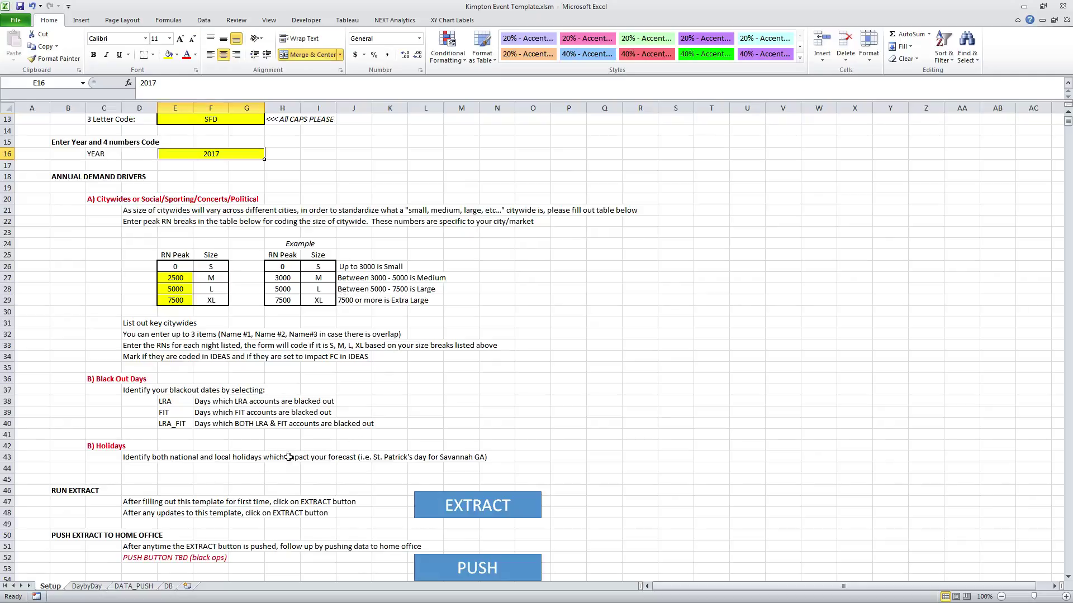
{"action": "left_click", "coordinate": [88, 586]}
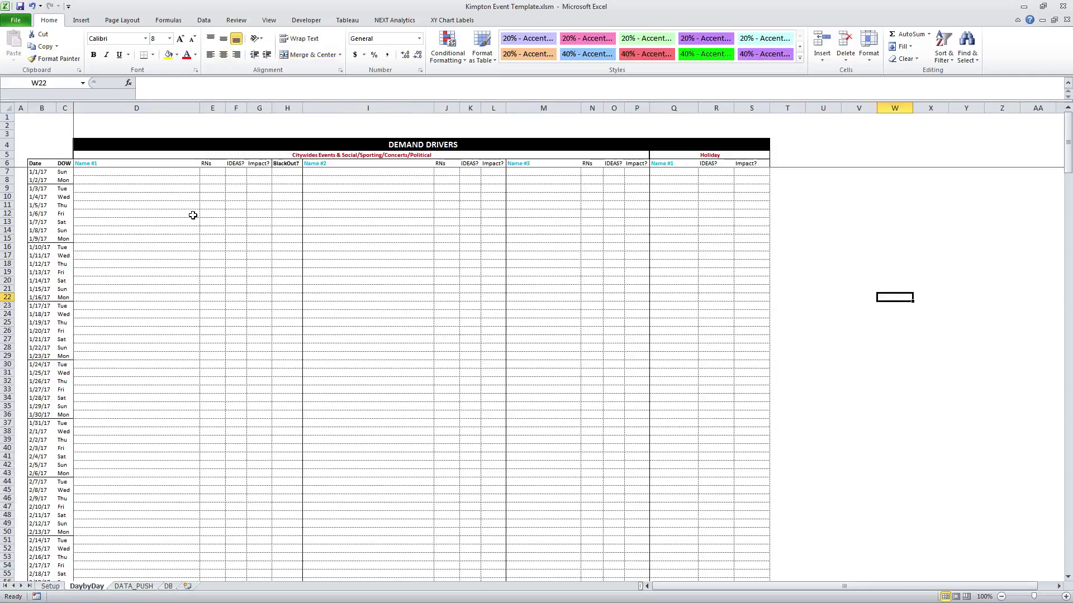
{"action": "left_click", "coordinate": [802, 199]}
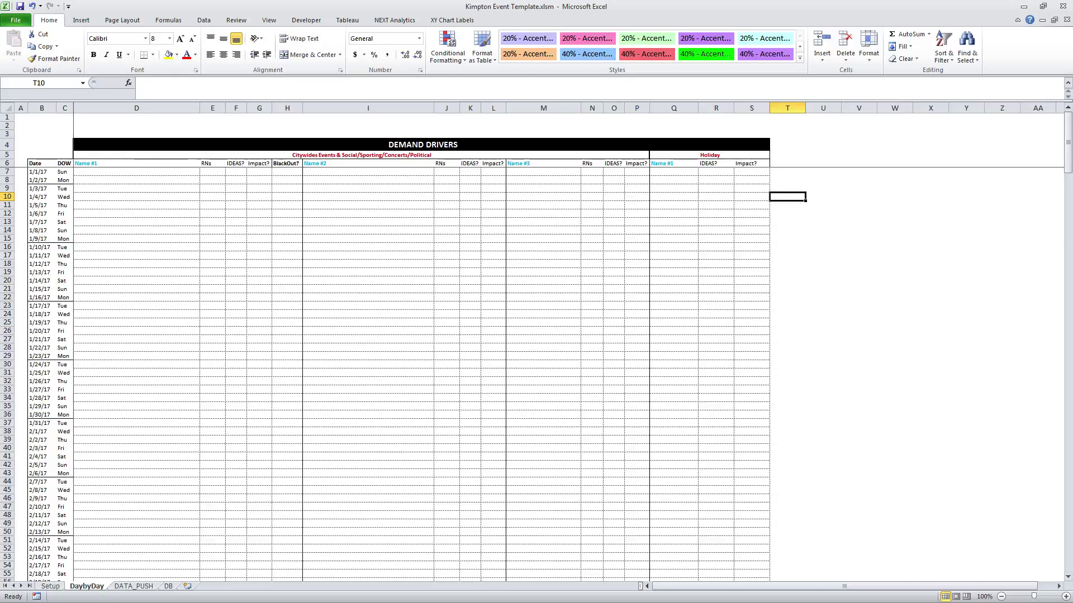
{"action": "key", "text": "ctrl+c"}
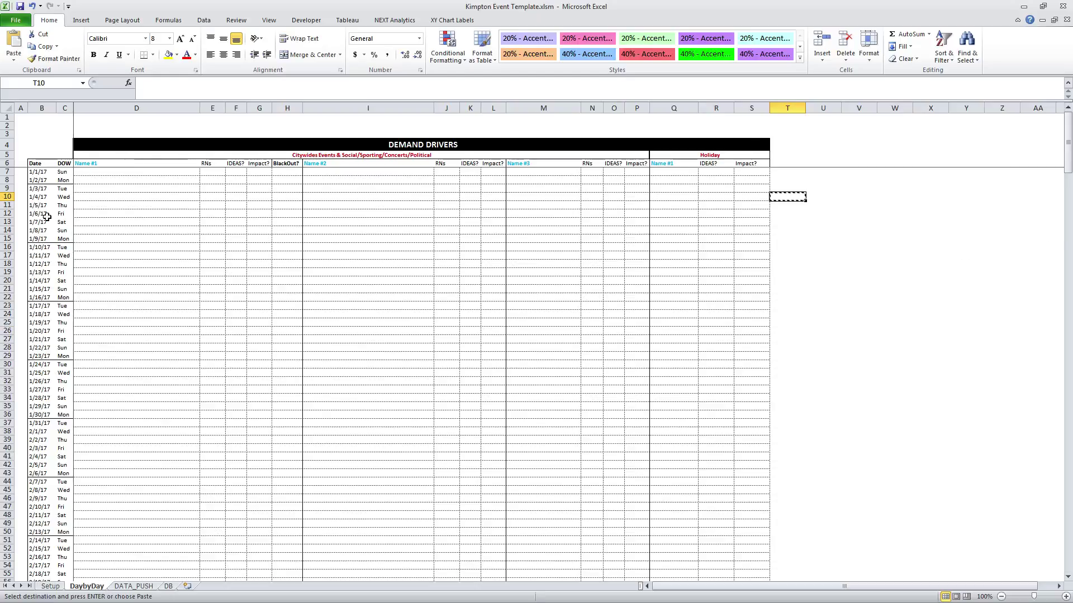
{"action": "left_click", "coordinate": [117, 246]}
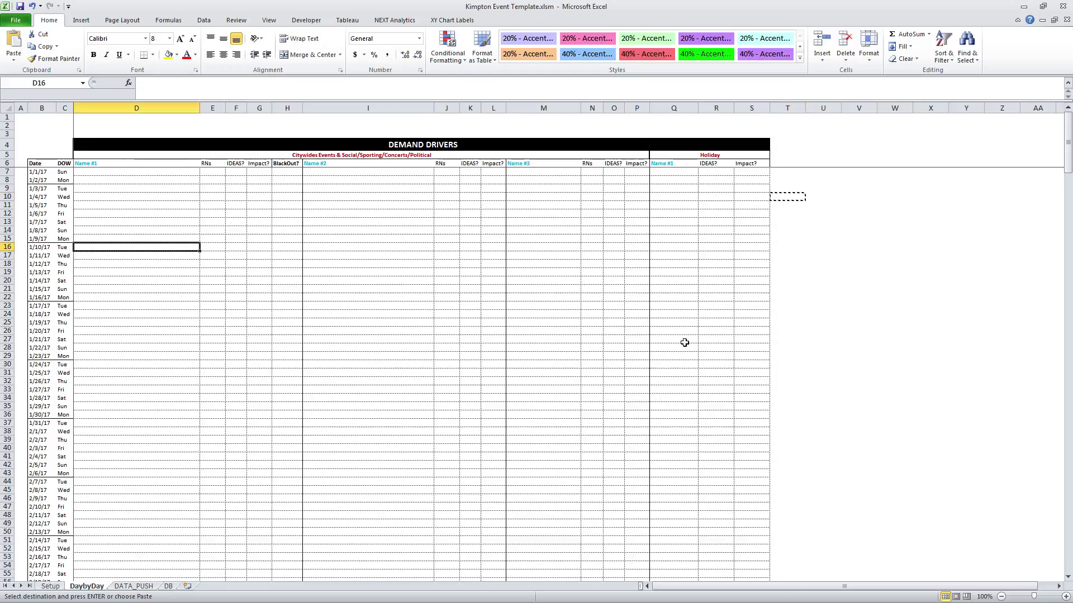
{"action": "key", "text": "ctrl+v"}
{"action": "double_click", "coordinate": [141, 248]}
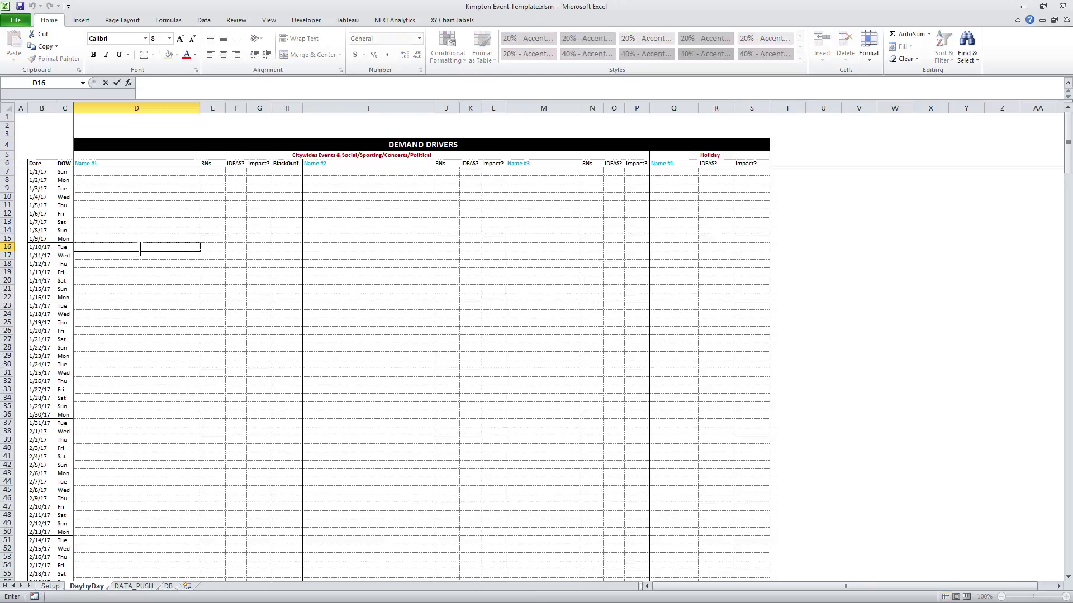
{"action": "key", "text": "Escape"}
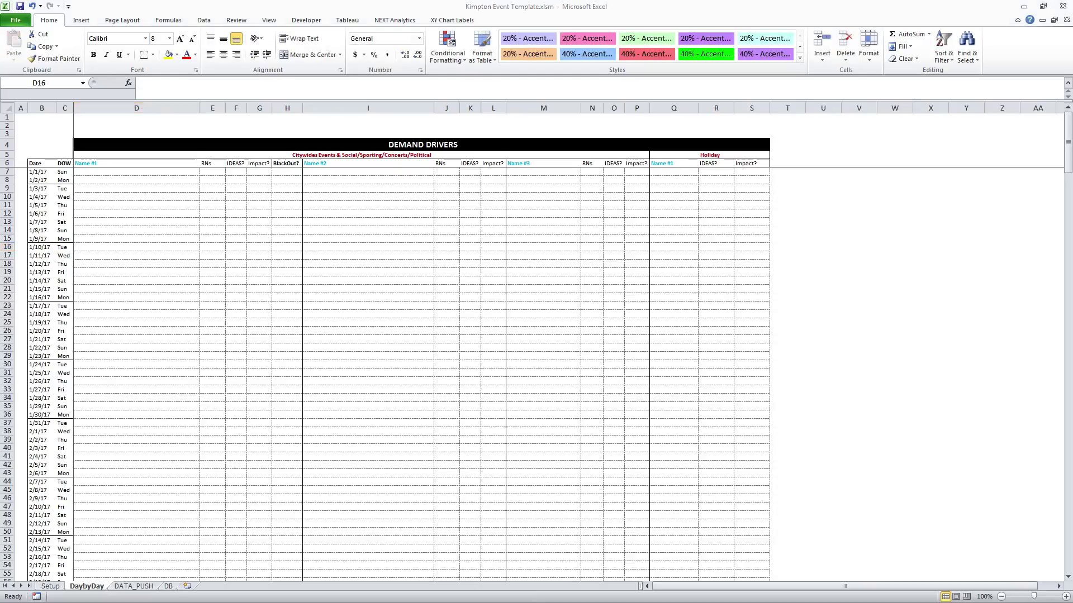
Enter JP Morgan as the Name #1 citywide event for each day from 1/10/17 through 1/13/17.
{"action": "left_click", "coordinate": [113, 222]}
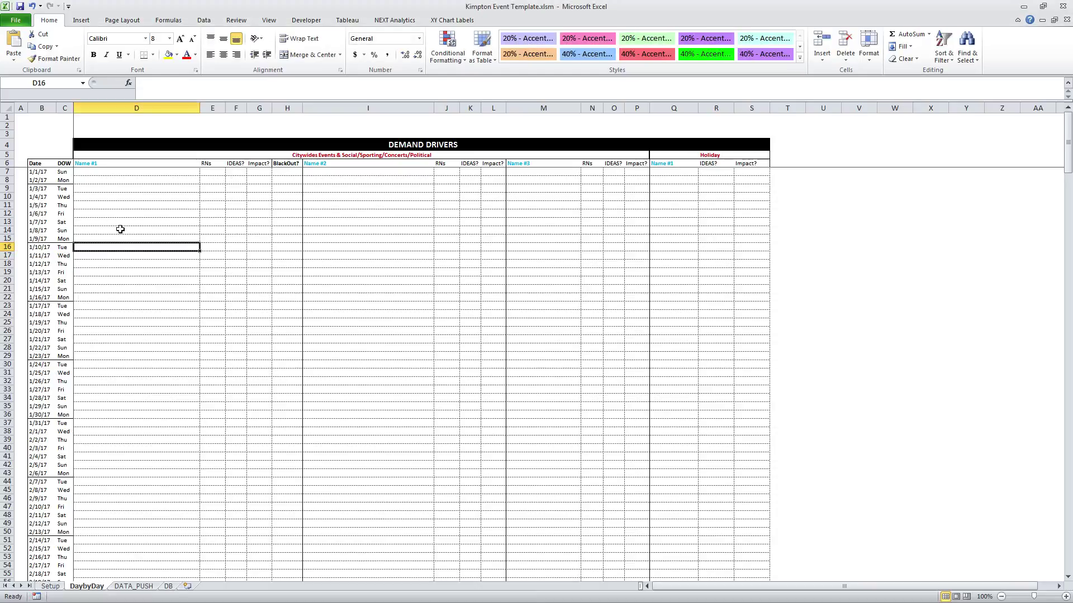
{"action": "key", "text": "F2"}
{"action": "key", "text": "ctrl+v"}
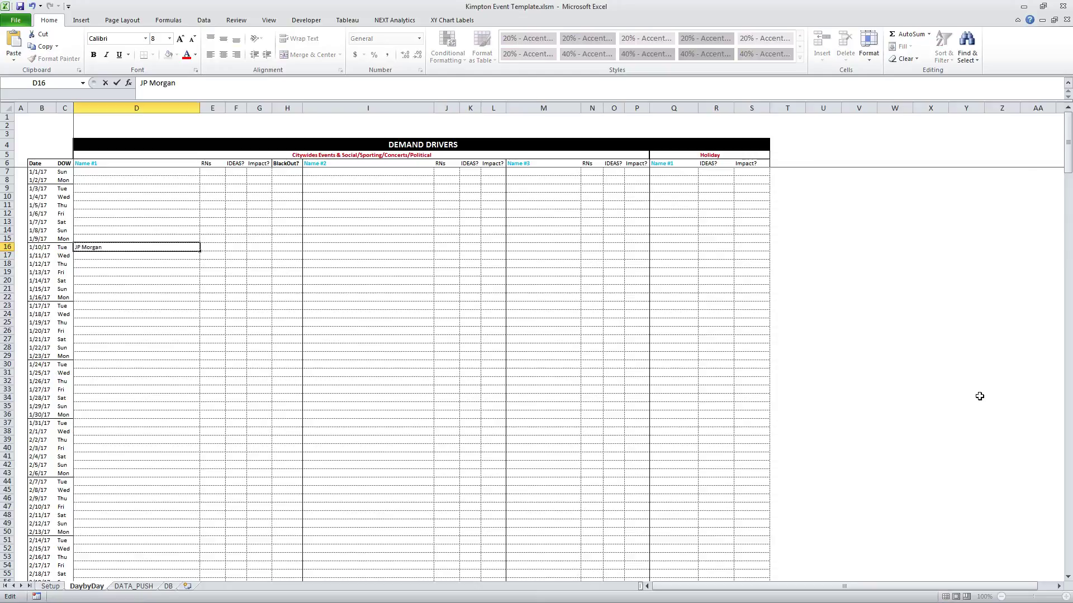
{"action": "key", "text": "ctrl+Return"}
{"action": "key", "text": "ctrl+c"}
{"action": "left_click_drag", "start_coordinate": [134, 247], "coordinate": [198, 274]}
{"action": "key", "text": "ctrl+v"}
{"action": "key", "text": "Right"}
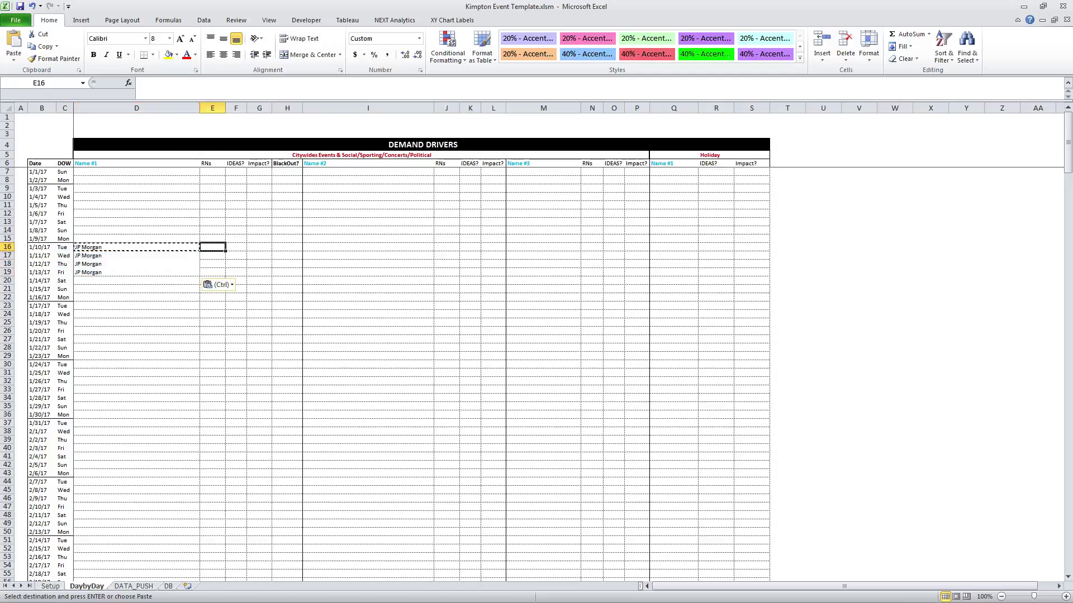
{"action": "key", "text": "Escape"}
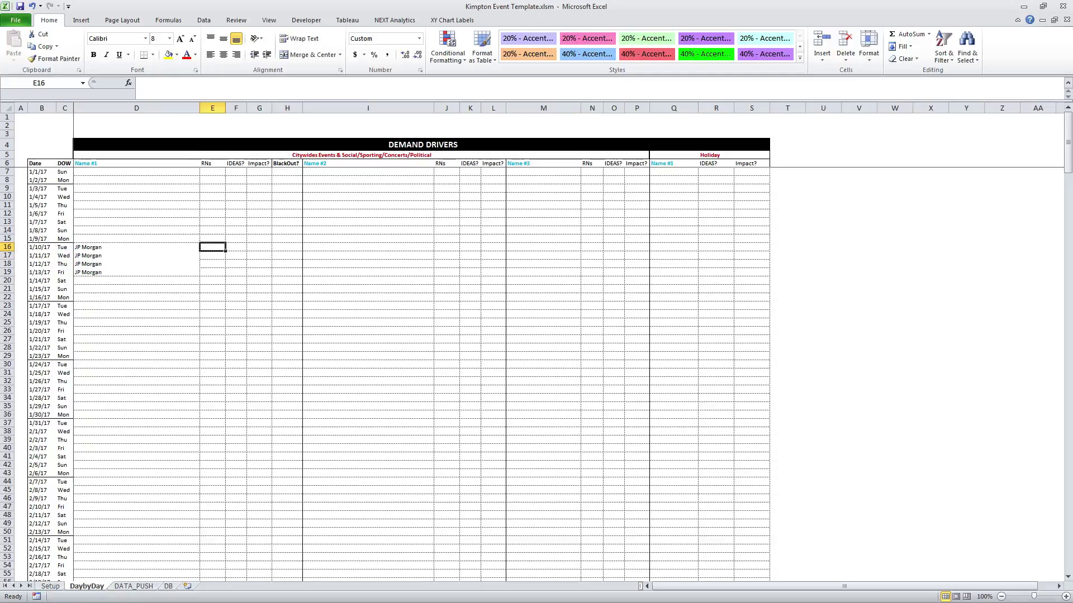
Set the JP Morgan event's RNs to 20,000 for all four days, 1/10/17 through 1/13/17.
{"action": "type", "text": "20"}
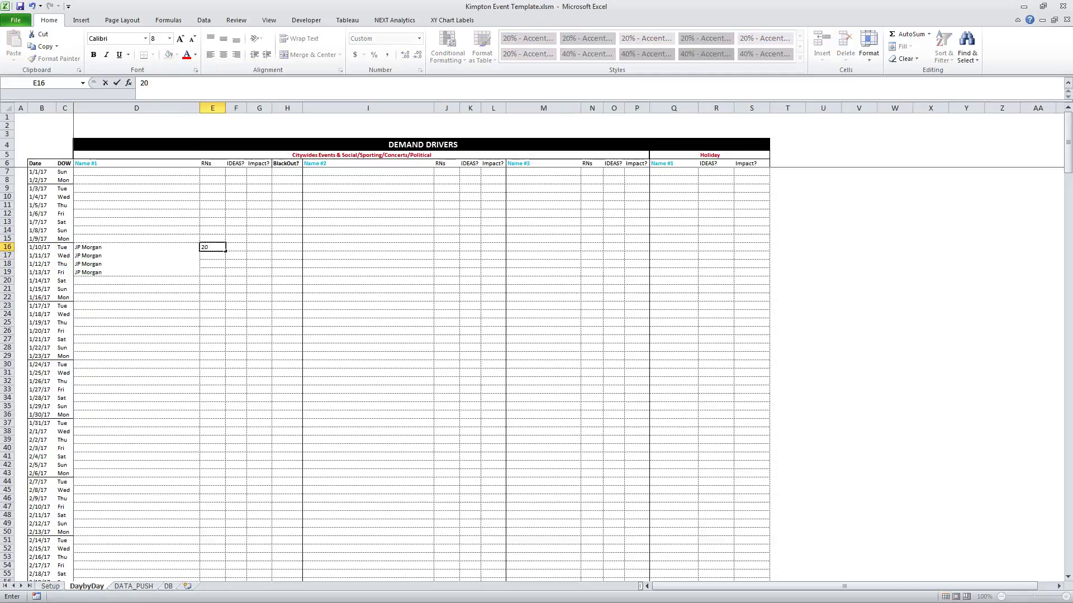
{"action": "key", "text": "Return"}
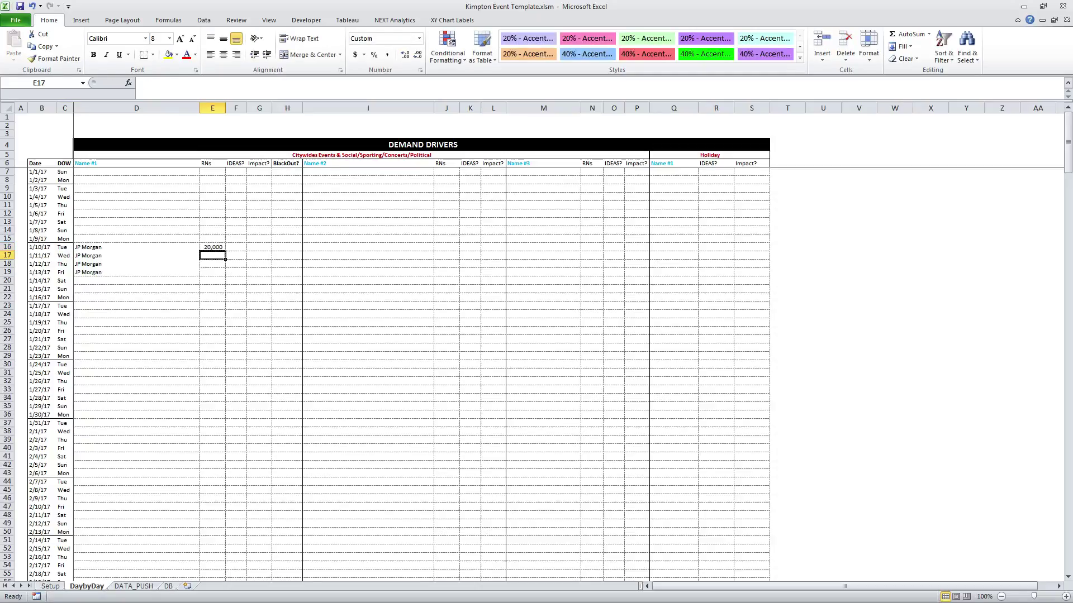
{"action": "key", "text": "Up"}
{"action": "key", "text": "ctrl+c"}
{"action": "key", "text": "shift+Down"}
{"action": "key", "text": "shift+Down"}
{"action": "key", "text": "shift+Down"}
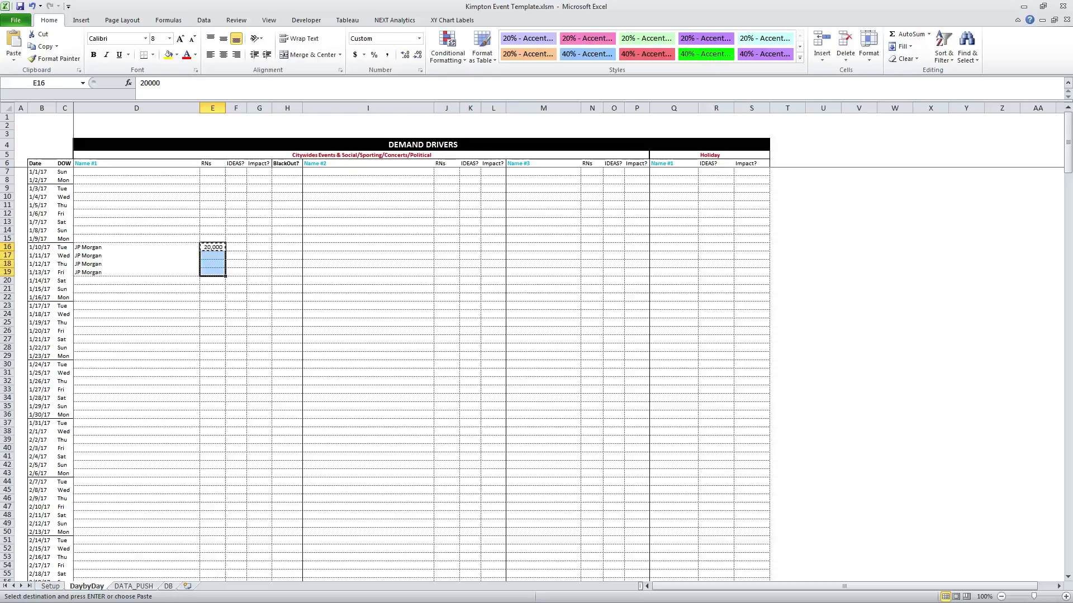
{"action": "key", "text": "ctrl+v"}
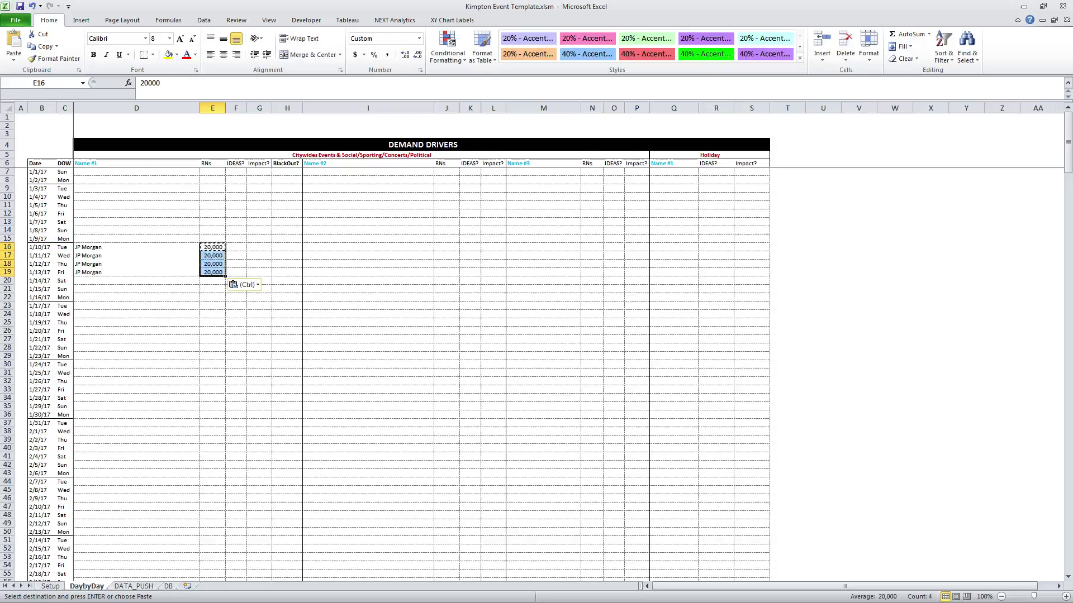
{"action": "key", "text": "Right"}
{"action": "key", "text": "Escape"}
Mark the IDEAS? column as Y for the four JP Morgan days, 1/10/17 through 1/13/17.
{"action": "key", "text": "alt+Down"}
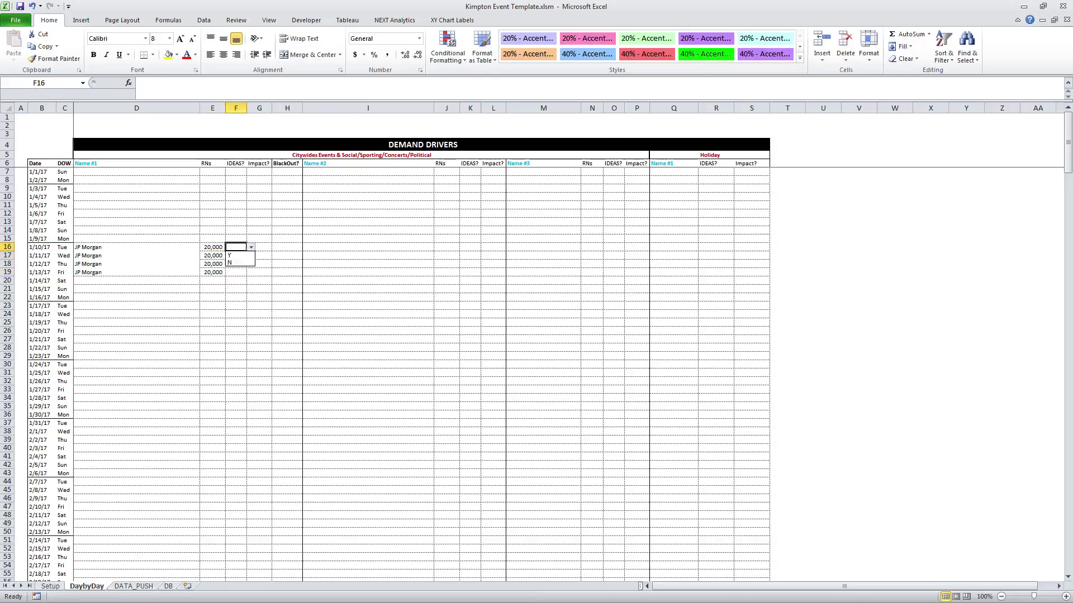
{"action": "key", "text": "Down"}
{"action": "key", "text": "Return"}
{"action": "key", "text": "Down"}
{"action": "key", "text": "alt+Down"}
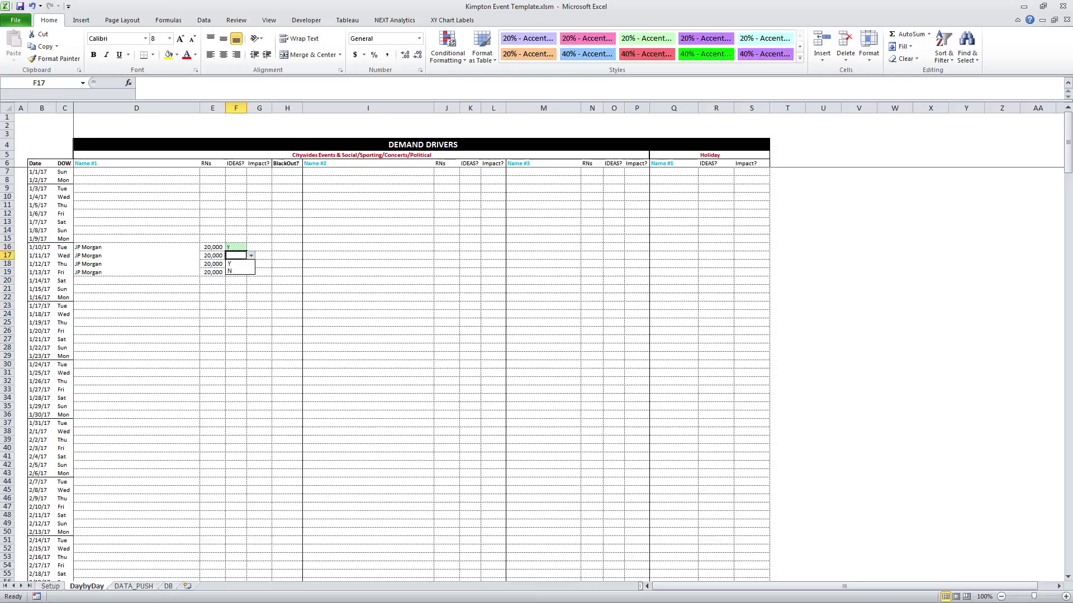
{"action": "key", "text": "Down"}
{"action": "key", "text": "Return"}
{"action": "key", "text": "Down"}
{"action": "key", "text": "alt+Down"}
{"action": "key", "text": "Down"}
{"action": "key", "text": "Return"}
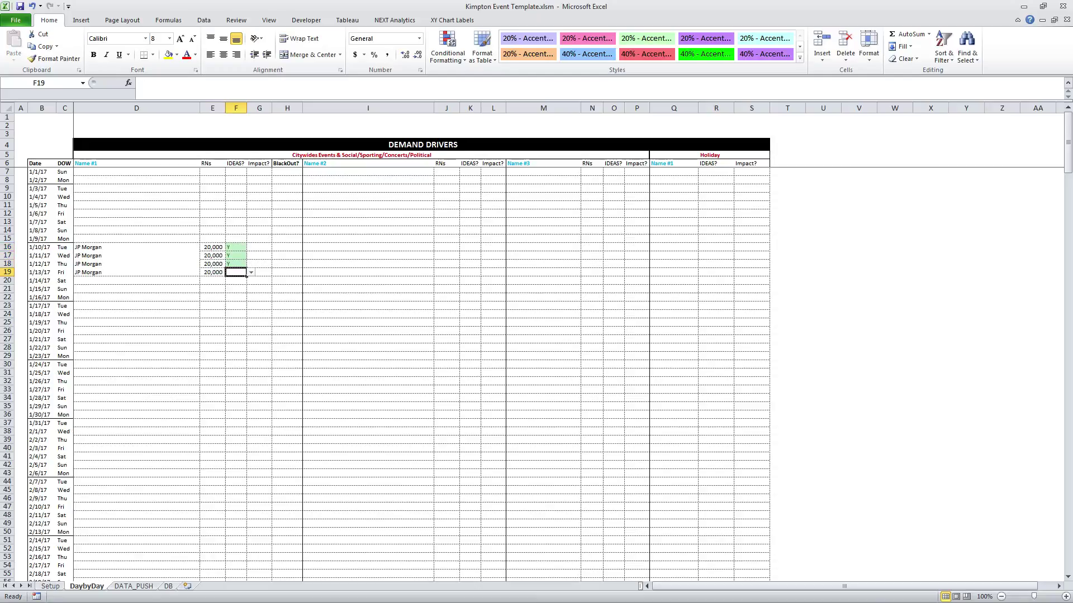
{"action": "key", "text": "Down"}
{"action": "key", "text": "alt+Down"}
{"action": "key", "text": "Down"}
{"action": "key", "text": "Return"}
Mark the Impact? column as Y for the four JP Morgan days, 1/10/17 through 1/13/17.
{"action": "key", "text": "Right"}
{"action": "key", "text": "Up"}
{"action": "key", "text": "Up"}
{"action": "key", "text": "Up"}
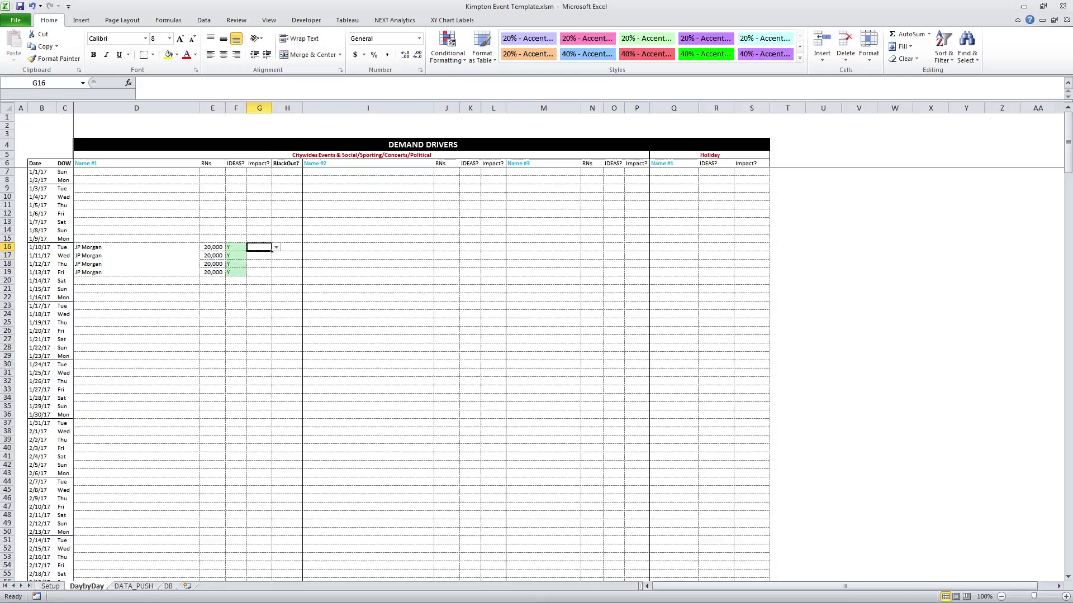
{"action": "key", "text": "alt+Down"}
{"action": "key", "text": "Down"}
{"action": "key", "text": "Return"}
{"action": "key", "text": "Down"}
{"action": "key", "text": "alt+Down"}
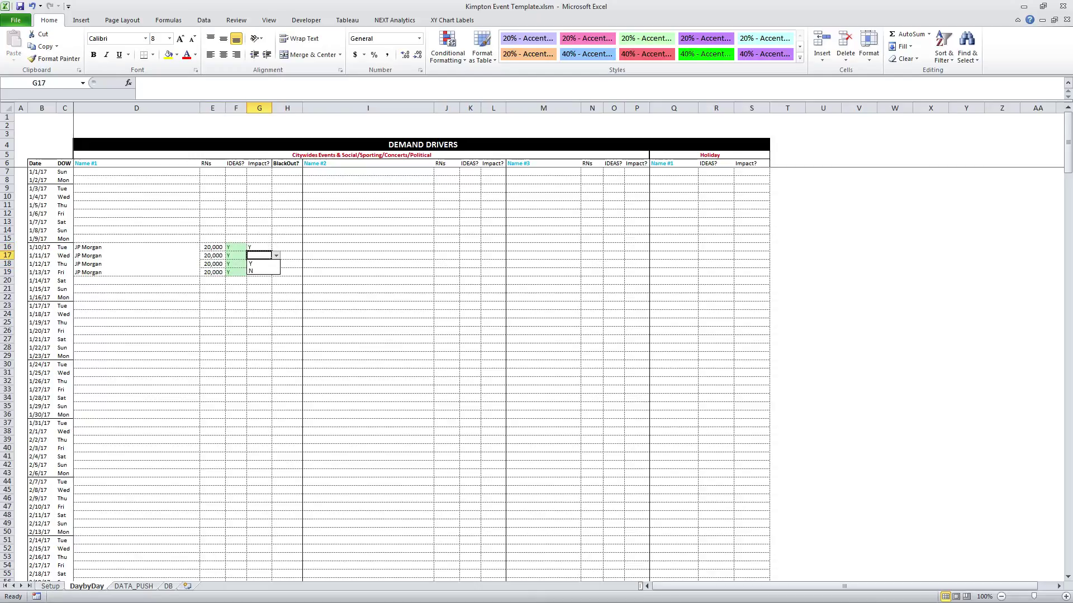
{"action": "key", "text": "Down"}
{"action": "key", "text": "Return"}
{"action": "key", "text": "Down"}
{"action": "key", "text": "alt+Down"}
{"action": "key", "text": "Down"}
{"action": "key", "text": "Return"}
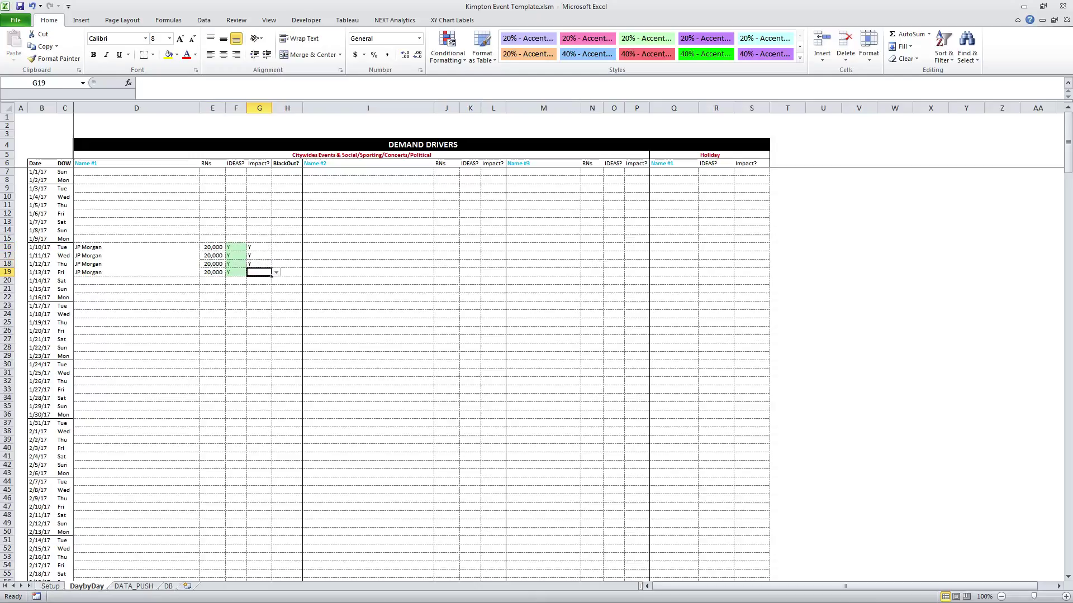
{"action": "key", "text": "Down"}
{"action": "key", "text": "alt+Down"}
{"action": "key", "text": "Down"}
{"action": "key", "text": "Return"}
Set the BlackOut? value to FIT for 1/10/17 and 1/11/17.
{"action": "key", "text": "Right"}
{"action": "key", "text": "Up"}
{"action": "key", "text": "Up"}
{"action": "key", "text": "Up"}
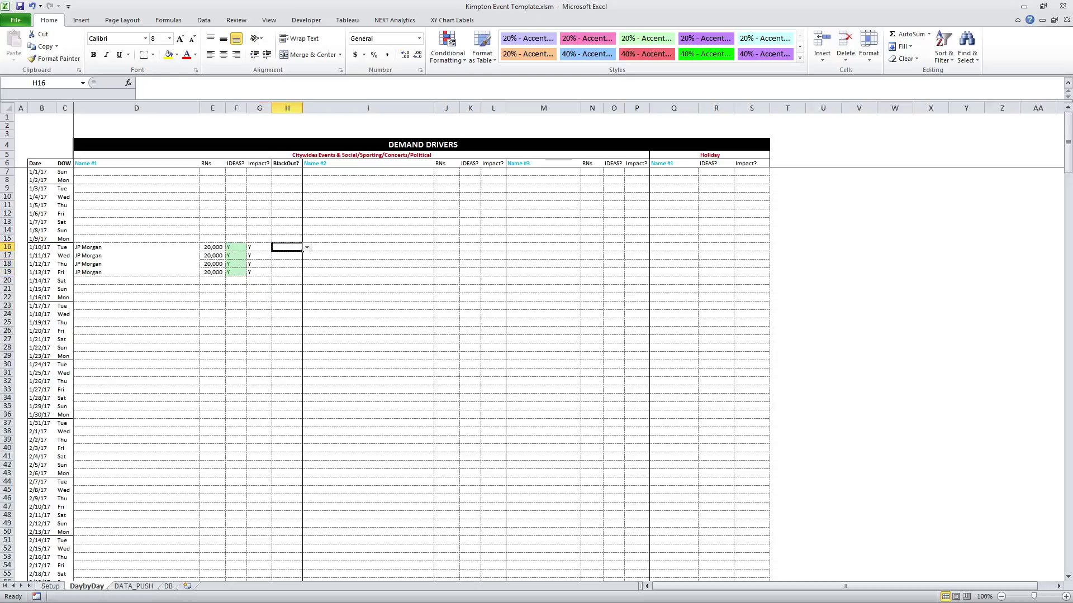
{"action": "key", "text": "alt+Down"}
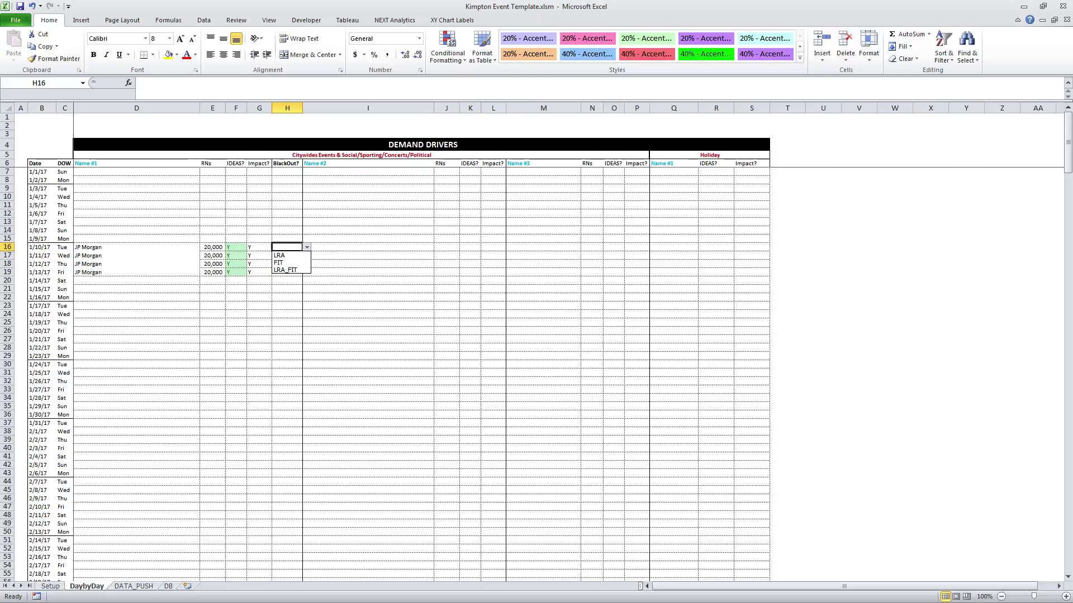
{"action": "key", "text": "Down"}
{"action": "key", "text": "Down"}
{"action": "key", "text": "Return"}
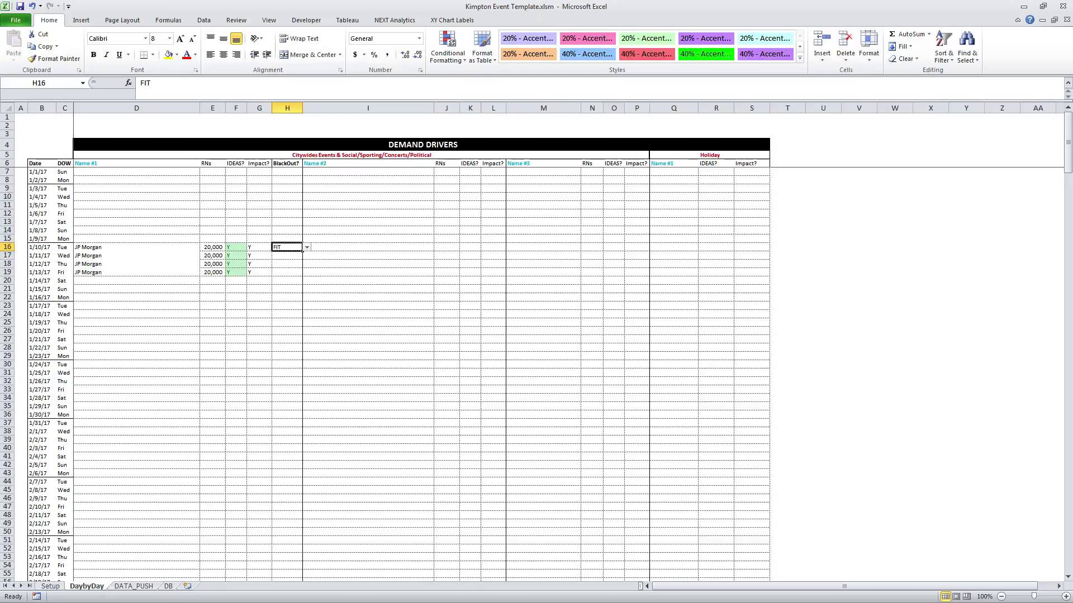
{"action": "key", "text": "Down"}
{"action": "key", "text": "Down"}
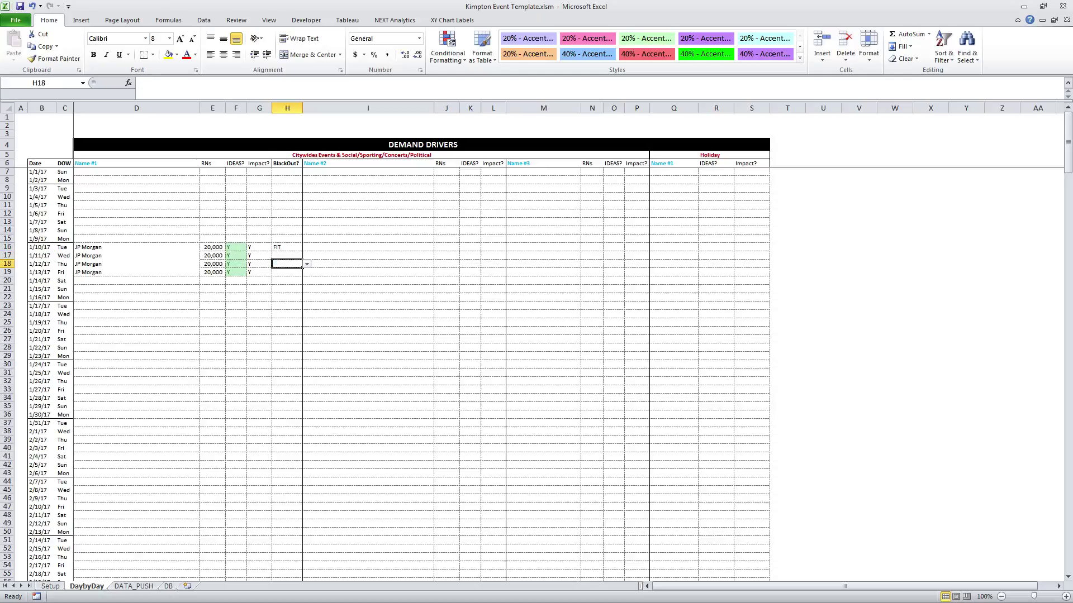
{"action": "key", "text": "Up"}
{"action": "key", "text": "alt+Down"}
{"action": "key", "text": "Down"}
{"action": "key", "text": "Down"}
{"action": "key", "text": "Return"}
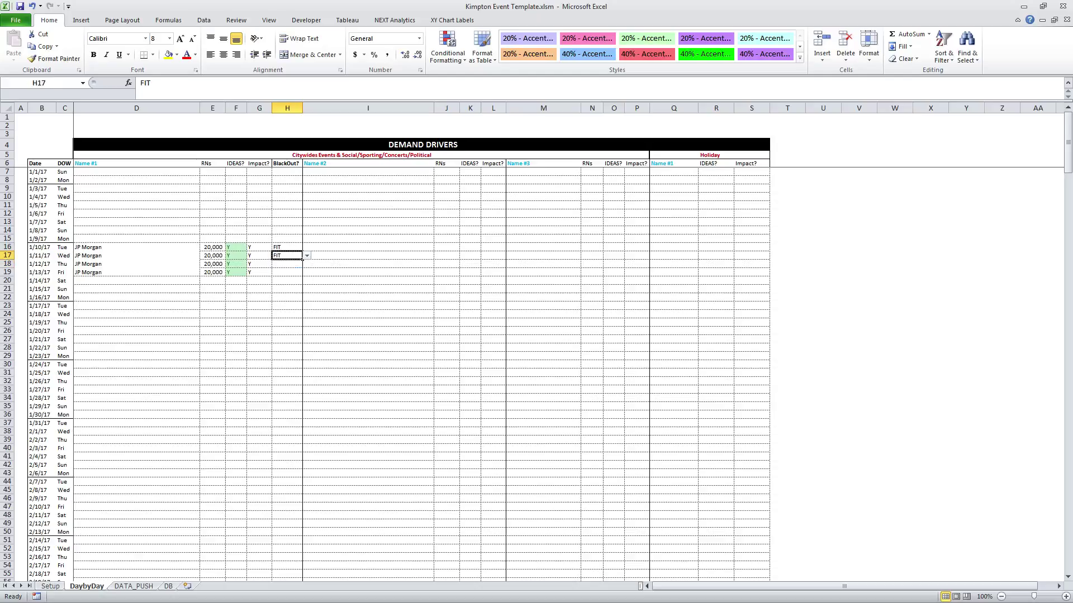
{"action": "key", "text": "Down"}
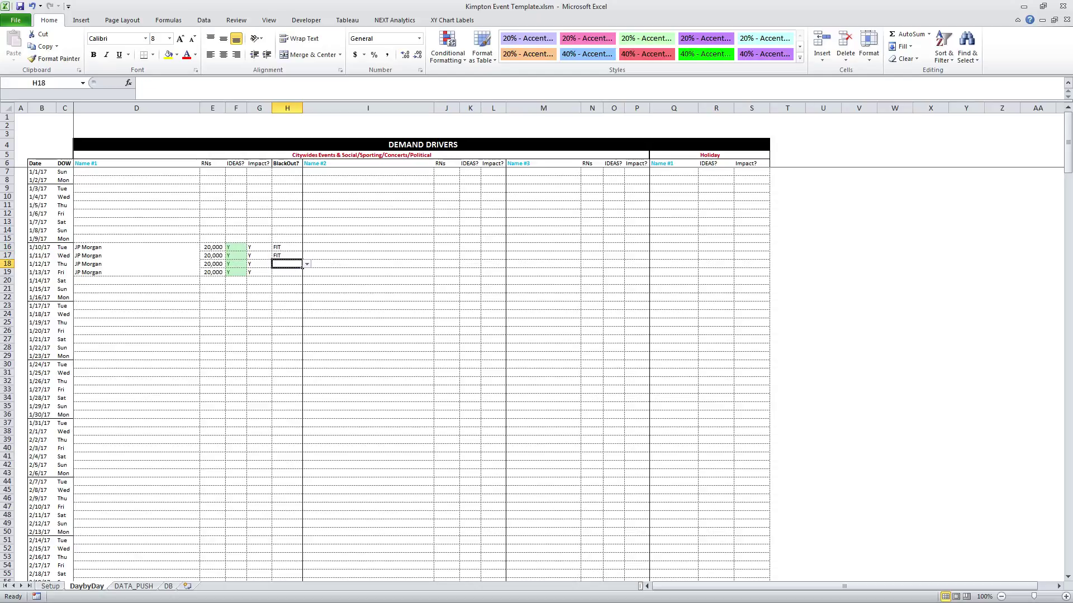
Enter "Google @ Marriott marquis" as the Name #2 event for 1/10/17.
{"action": "left_click", "coordinate": [368, 255]}
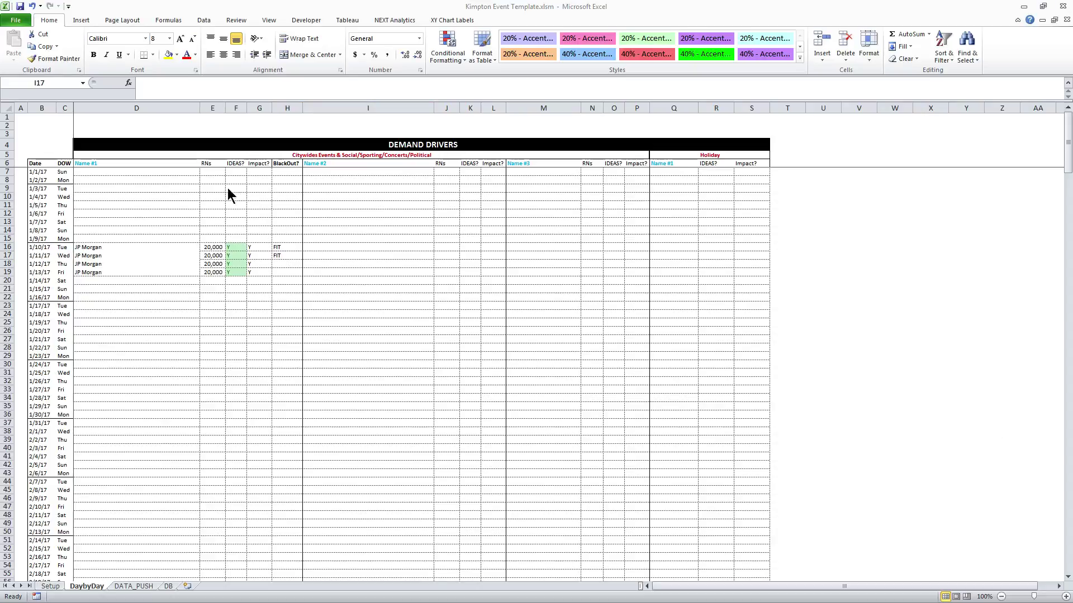
{"action": "left_click", "coordinate": [372, 246]}
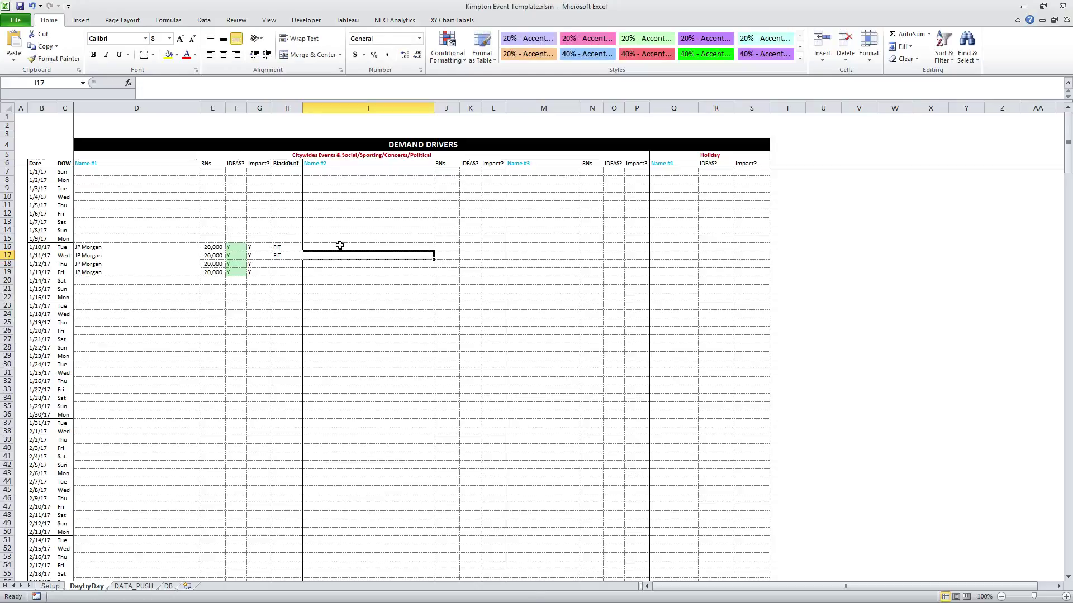
{"action": "key", "text": "ctrl+v"}
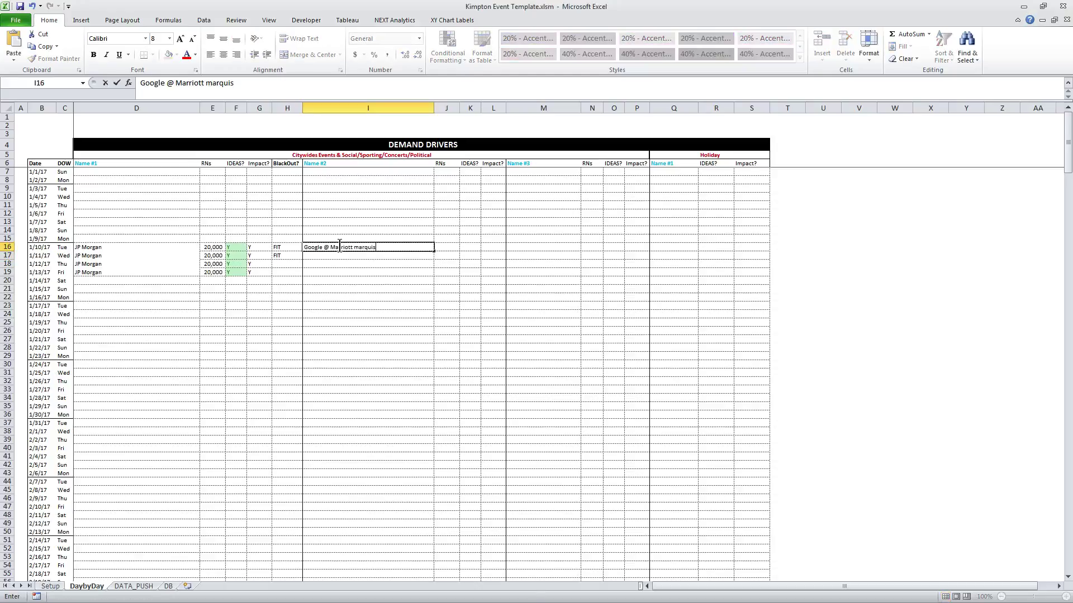
{"action": "key", "text": "Return"}
Copy the Google @ Marriott marquis entry down the Name #2 column through 1/13/17 as values only.
{"action": "key", "text": "Up"}
{"action": "key", "text": "ctrl+c"}
{"action": "key", "text": "shift+Down"}
{"action": "key", "text": "shift+Down"}
{"action": "key", "text": "shift+Down"}
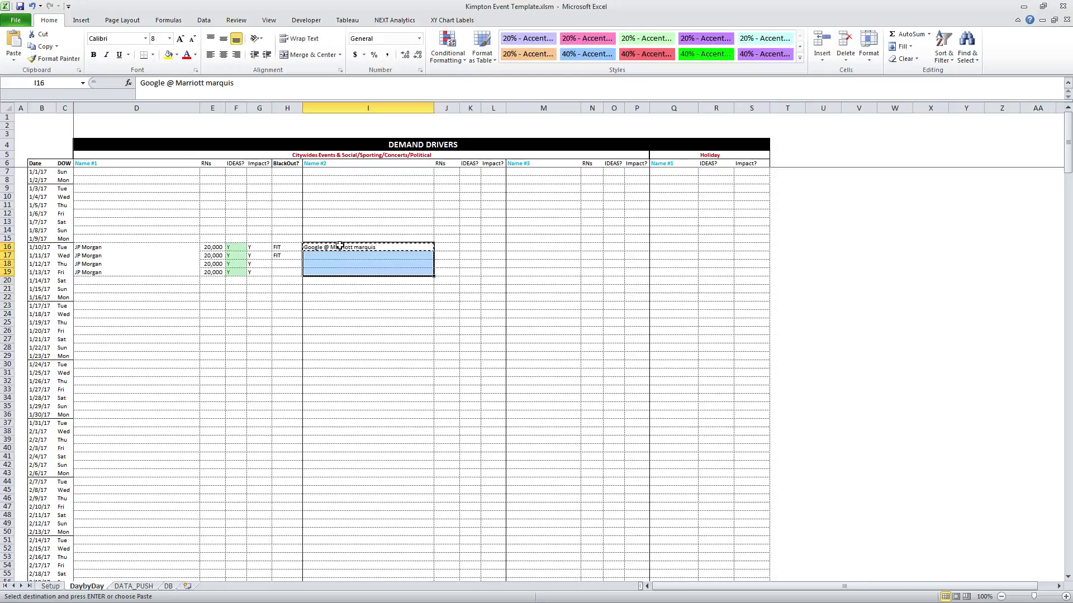
{"action": "key", "text": "ctrl+alt+v"}
{"action": "key", "text": "v"}
{"action": "key", "text": "Return"}
{"action": "key", "text": "Escape"}
{"action": "key", "text": "Right"}
{"action": "key", "text": "Left"}
Clear the Google @ Marriott marquis entry from the 1/13/17 row.
{"action": "key", "text": "Down"}
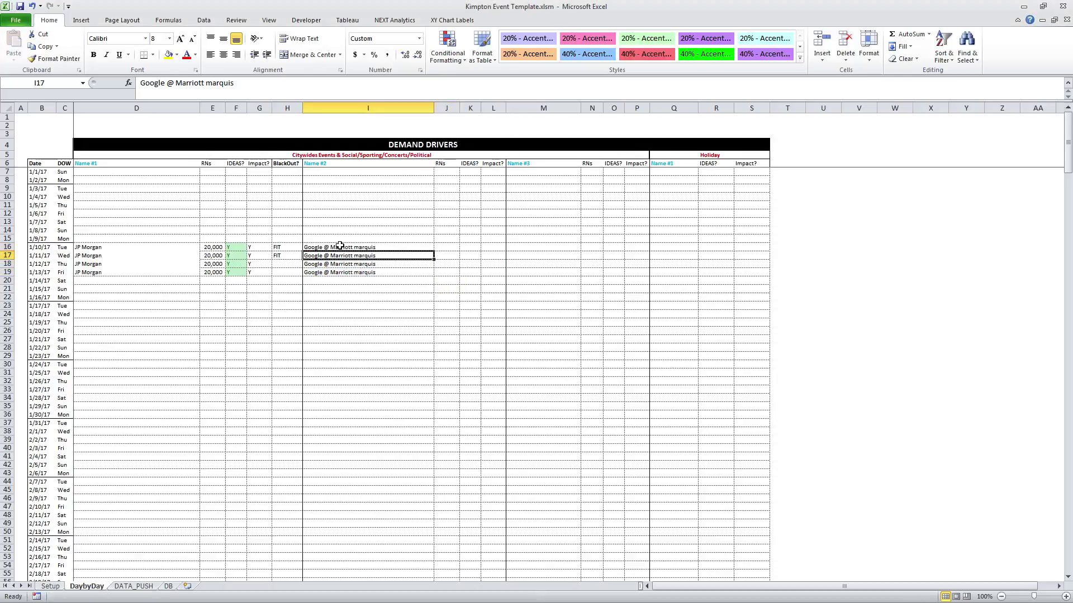
{"action": "key", "text": "Down"}
{"action": "key", "text": "Down"}
{"action": "key", "text": "BackSpace"}
{"action": "key", "text": "Return"}
{"action": "key", "text": "Up"}
{"action": "key", "text": "Up"}
{"action": "key", "text": "Right"}
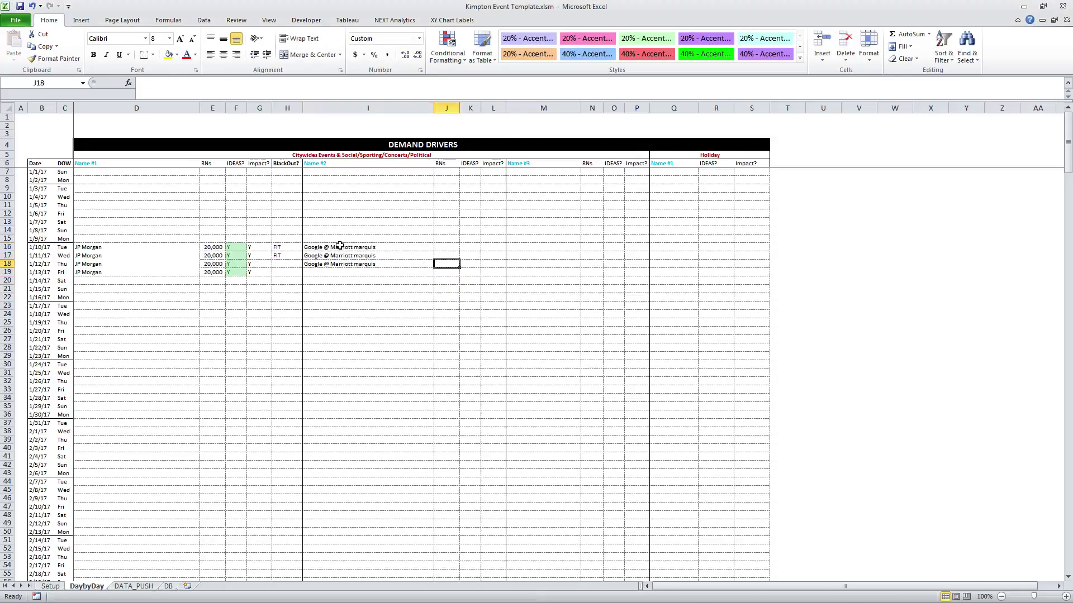
{"action": "key", "text": "Up"}
{"action": "key", "text": "Up"}
{"action": "key", "text": "Up"}
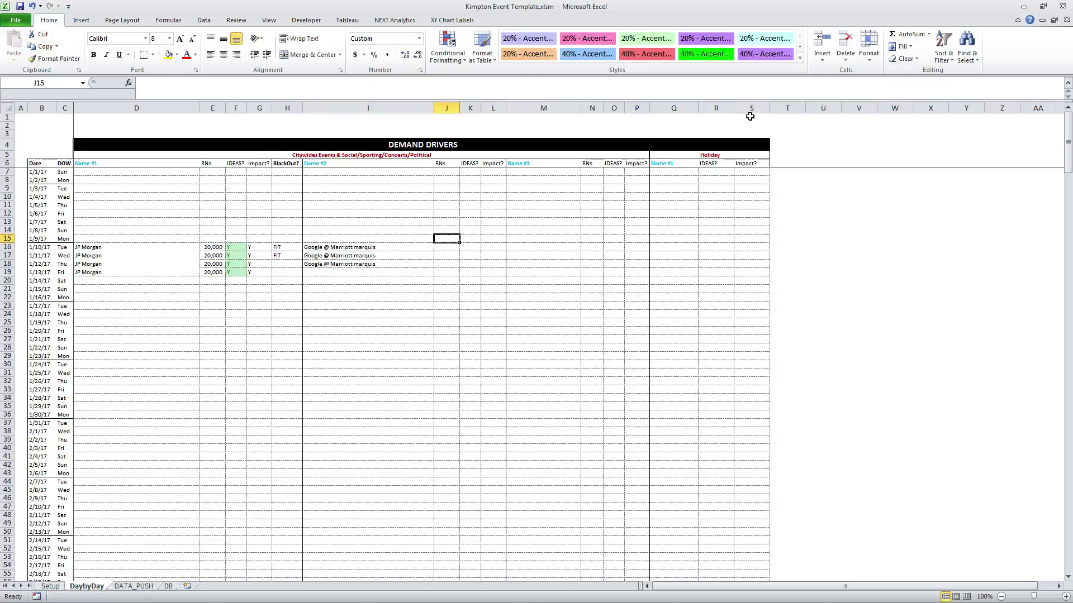
{"action": "type", "text": "50"}
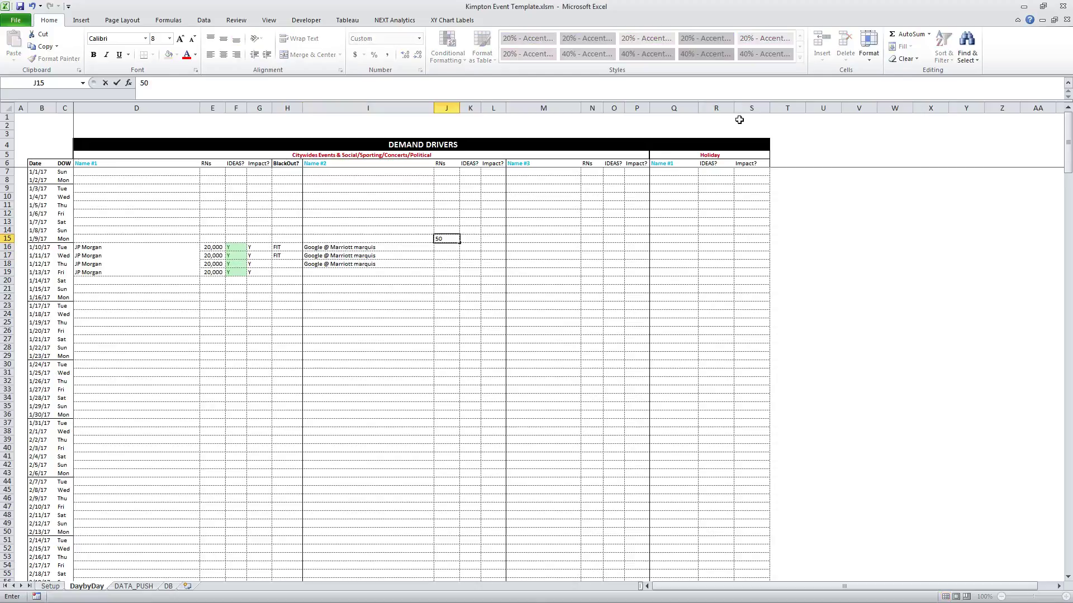
{"action": "key", "text": "Return"}
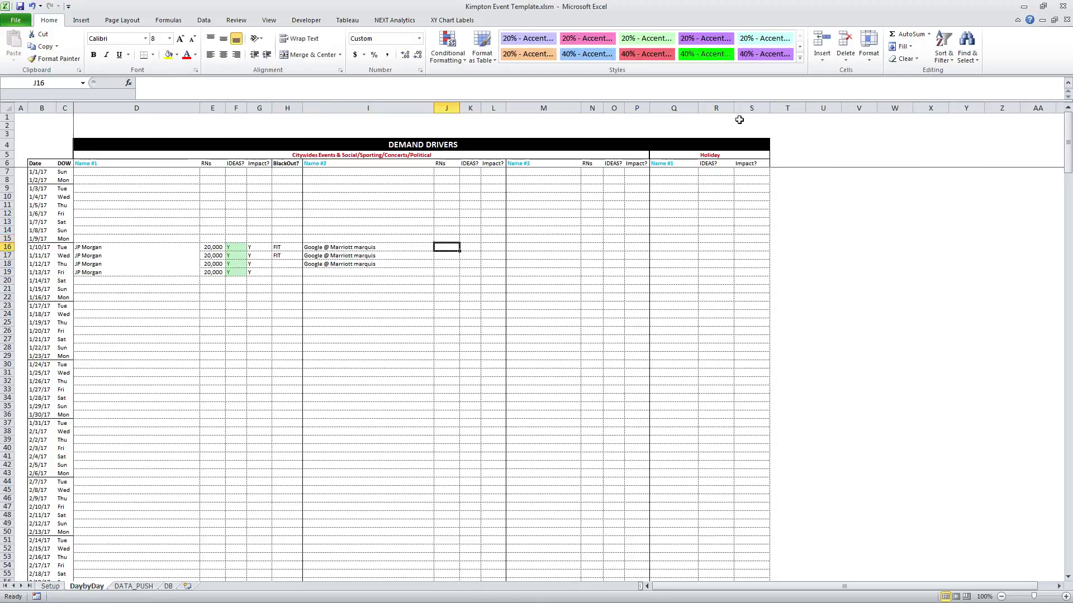
Set the Google event's RNs to 5,000 for 1/10/17 through 1/12/17.
{"action": "type", "text": "5000"}
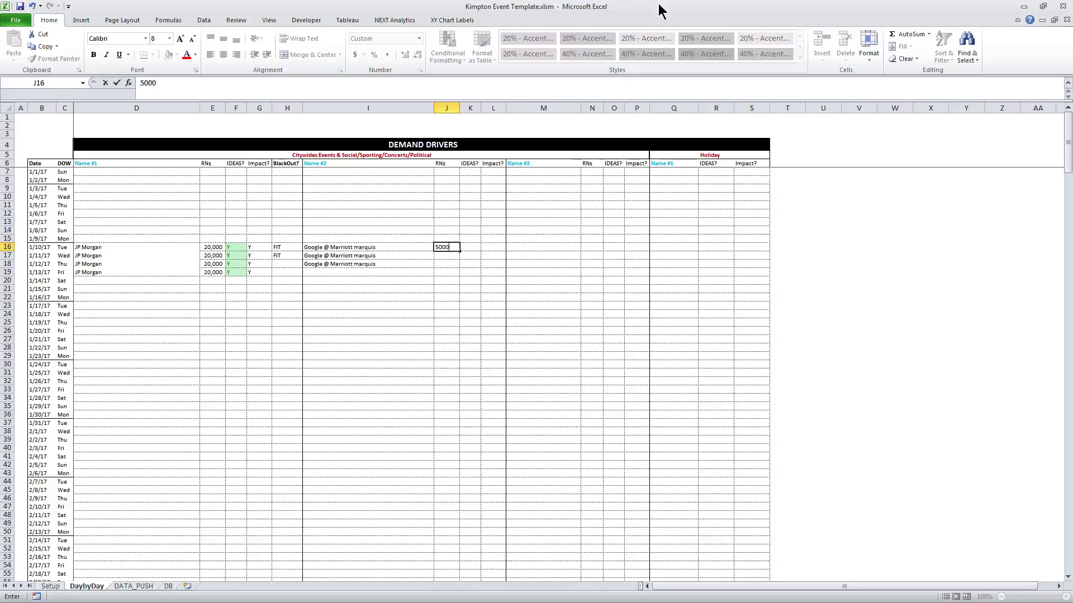
{"action": "key", "text": "Return"}
{"action": "key", "text": "Up"}
{"action": "key", "text": "ctrl+c"}
{"action": "key", "text": "shift+Down"}
{"action": "key", "text": "shift+Down"}
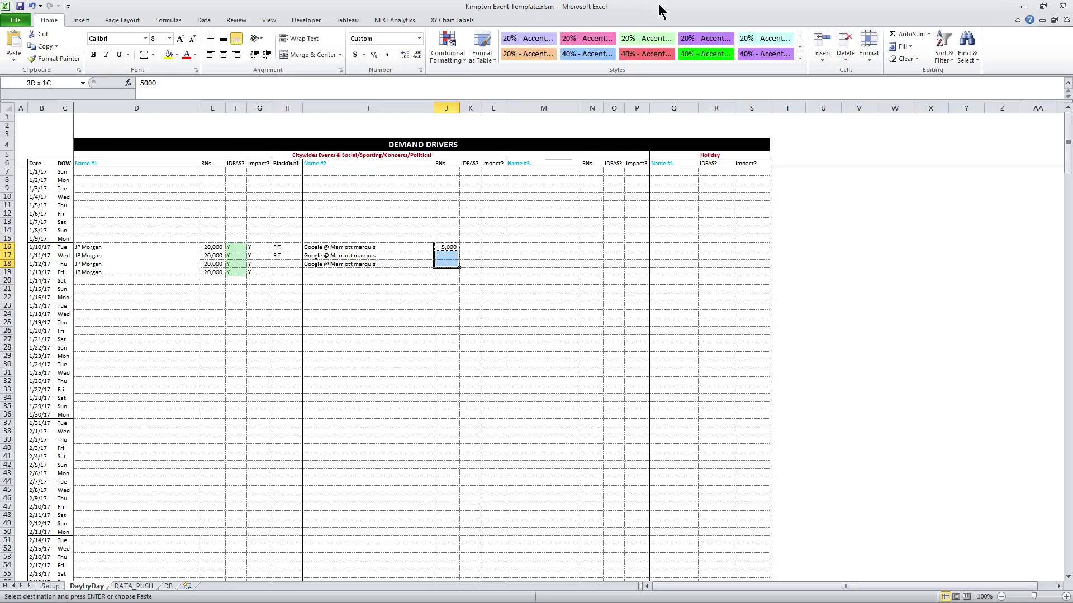
{"action": "key", "text": "ctrl+v"}
{"action": "key", "text": "Right"}
{"action": "key", "text": "Escape"}
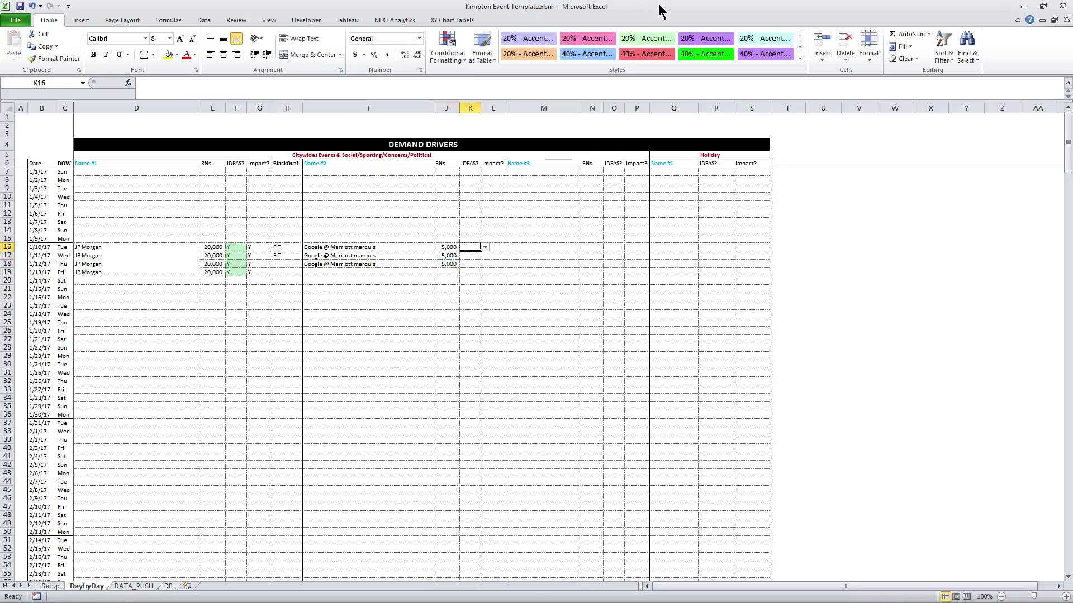
Mark IDEAS? as N for the three Google event days, 1/10/17 through 1/12/17.
{"action": "key", "text": "alt+Down"}
{"action": "key", "text": "Down"}
{"action": "key", "text": "Return"}
{"action": "key", "text": "Return"}
{"action": "key", "text": "alt+Down"}
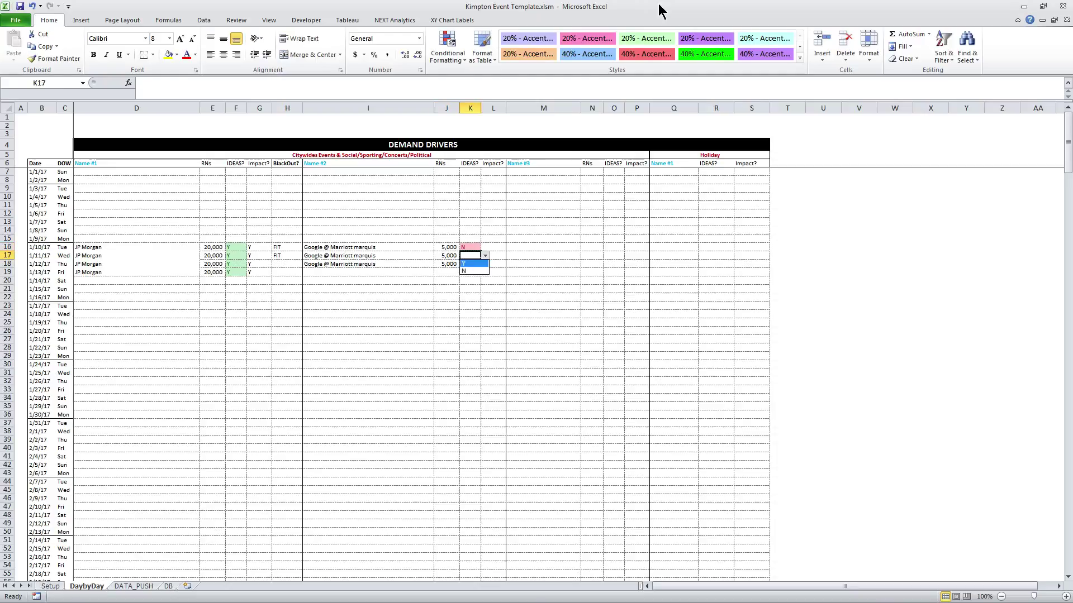
{"action": "key", "text": "Down"}
{"action": "key", "text": "Return"}
{"action": "key", "text": "Return"}
{"action": "key", "text": "alt+Down"}
{"action": "key", "text": "Down"}
{"action": "key", "text": "Return"}
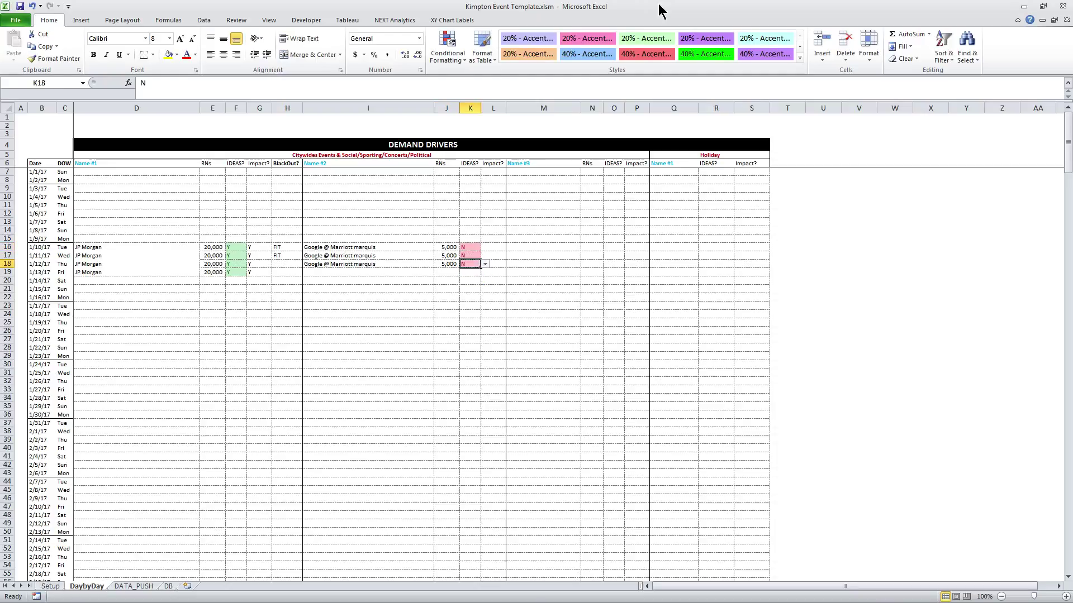
Mark Impact? as Y for the three Google event days, 1/10/17 through 1/12/17.
{"action": "key", "text": "Right"}
{"action": "key", "text": "Up"}
{"action": "key", "text": "Up"}
{"action": "key", "text": "alt+Down"}
{"action": "key", "text": "Down"}
{"action": "key", "text": "Return"}
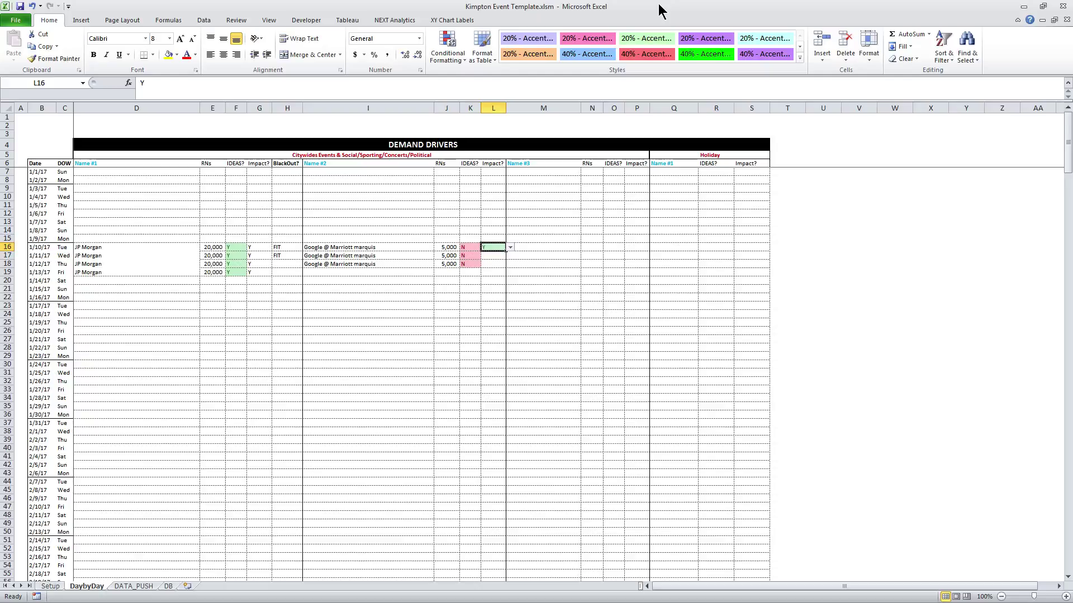
{"action": "key", "text": "Return"}
{"action": "key", "text": "alt+Down"}
{"action": "key", "text": "Down"}
{"action": "key", "text": "Return"}
{"action": "key", "text": "Return"}
{"action": "key", "text": "alt+Down"}
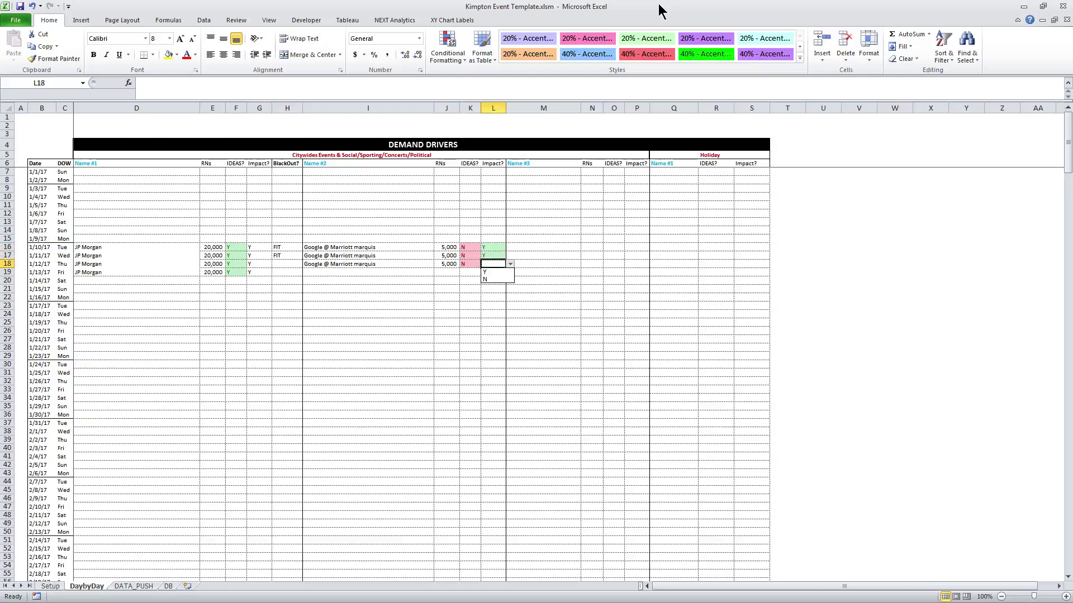
{"action": "key", "text": "Down"}
{"action": "key", "text": "Return"}
Enter "Hamilton @ Orpheum Theatre" as the Name #3 event for 1/12/17.
{"action": "key", "text": "Right"}
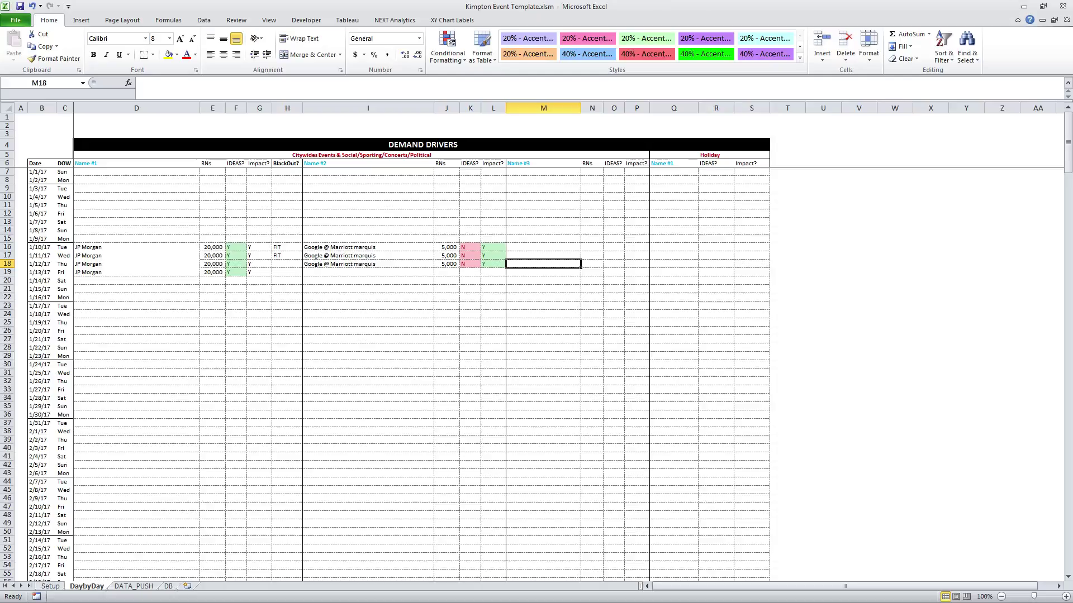
{"action": "key", "text": "alt+Tab"}
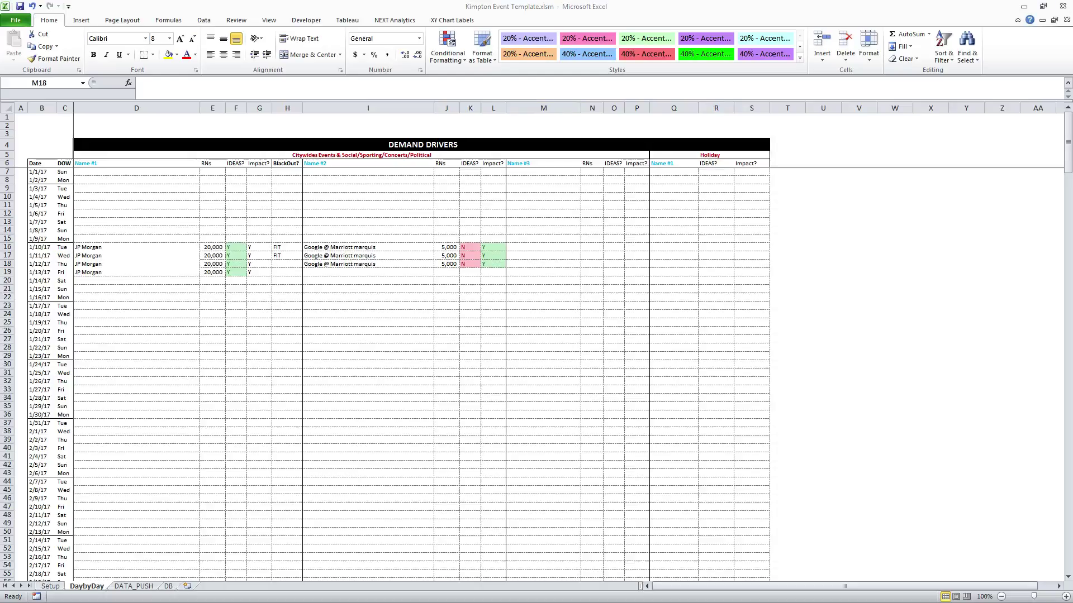
{"action": "key", "text": "alt+Tab"}
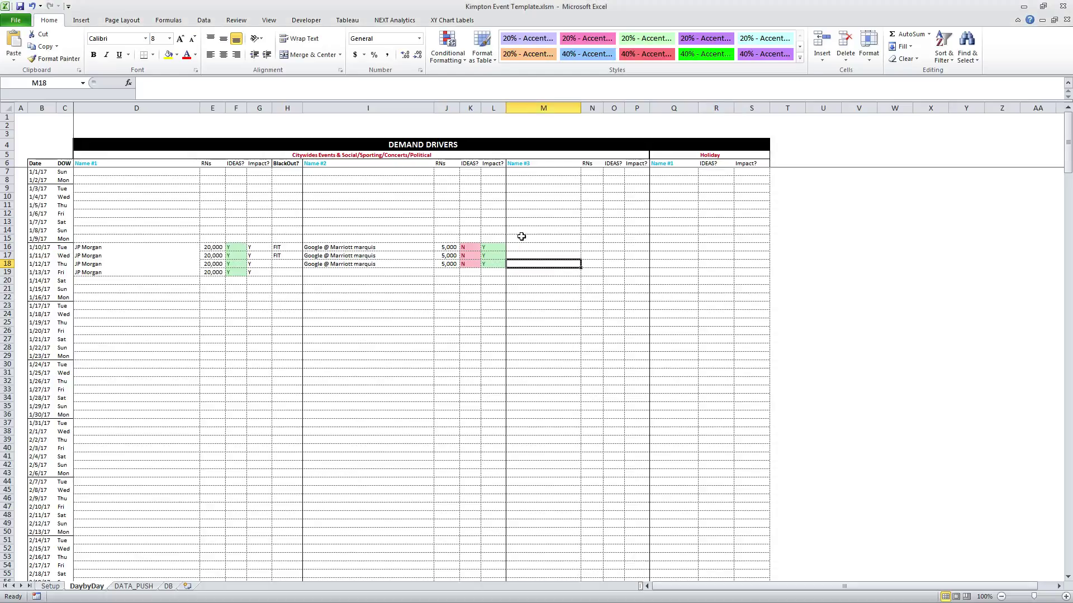
{"action": "left_click", "coordinate": [535, 252]}
{"action": "left_click", "coordinate": [535, 266]}
{"action": "type", "text": "Hamilton @ Orpheum Theatre"}
{"action": "key", "text": "Return"}
{"action": "key", "text": "Up"}
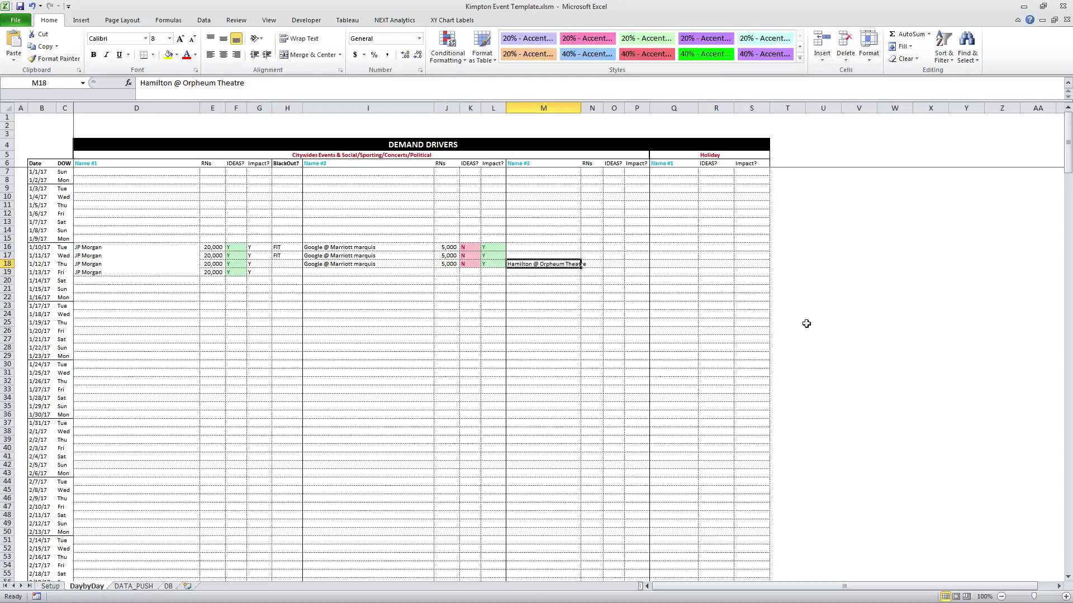
Copy the Hamilton @ Orpheum Theatre entry down to 1/13/17 and 1/14/17.
{"action": "key", "text": "ctrl+c"}
{"action": "key", "text": "shift+Down"}
{"action": "key", "text": "shift+Down"}
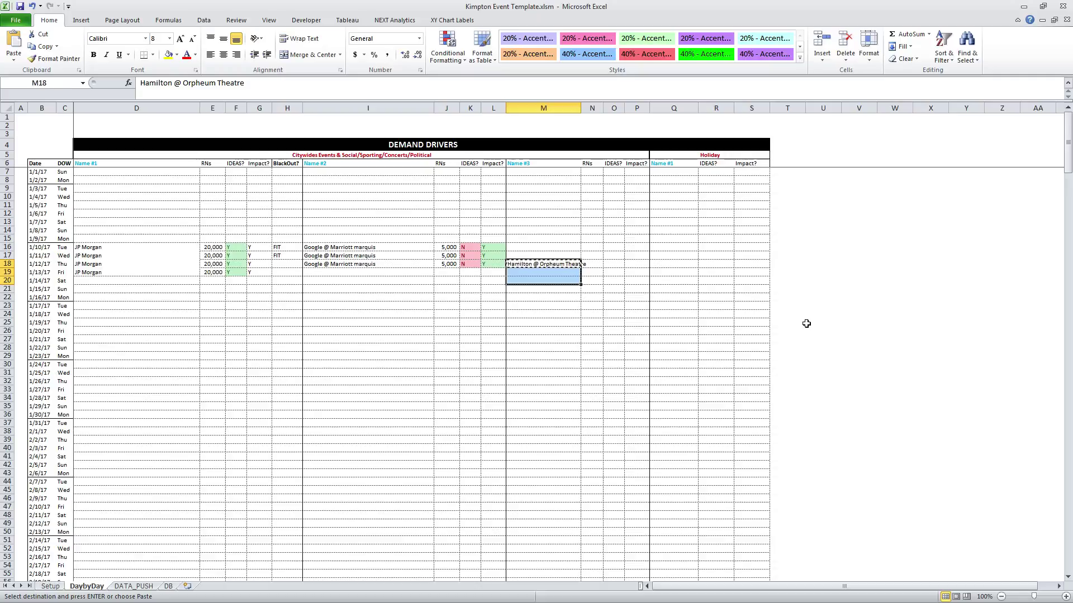
{"action": "key", "text": "ctrl+v"}
{"action": "key", "text": "Escape"}
{"action": "key", "text": "Right"}
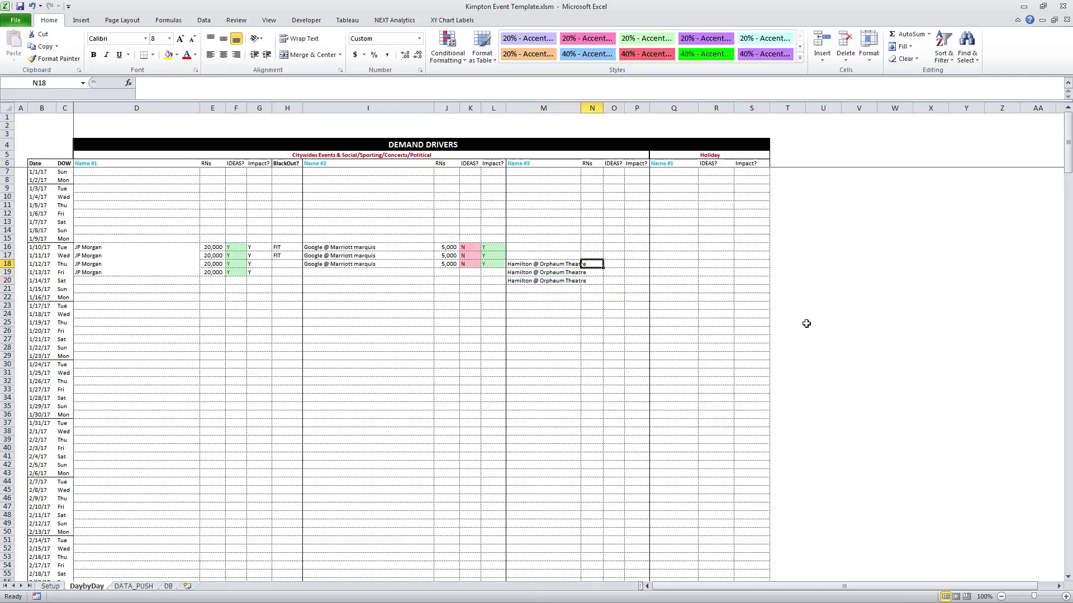
{"action": "key", "text": "Right"}
{"action": "key", "text": "Right"}
{"action": "key", "text": "Left"}
{"action": "key", "text": "Left"}
{"action": "key", "text": "Right"}
{"action": "key", "text": "Left"}
{"action": "key", "text": "Right"}
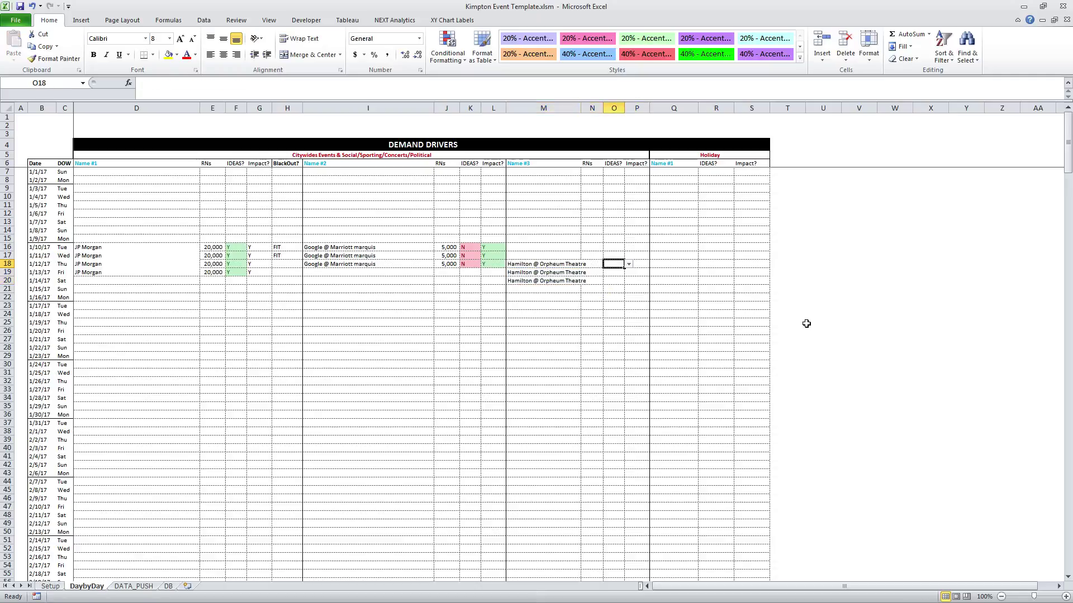
{"action": "key", "text": "Left"}
Set both IDEAS? and Impact? to N for the Hamilton event on 1/12/17.
{"action": "key", "text": "Right"}
{"action": "key", "text": "alt+Down"}
{"action": "key", "text": "Down"}
{"action": "key", "text": "Down"}
{"action": "key", "text": "Return"}
{"action": "key", "text": "Right"}
{"action": "key", "text": "alt+Down"}
{"action": "key", "text": "Down"}
{"action": "key", "text": "Down"}
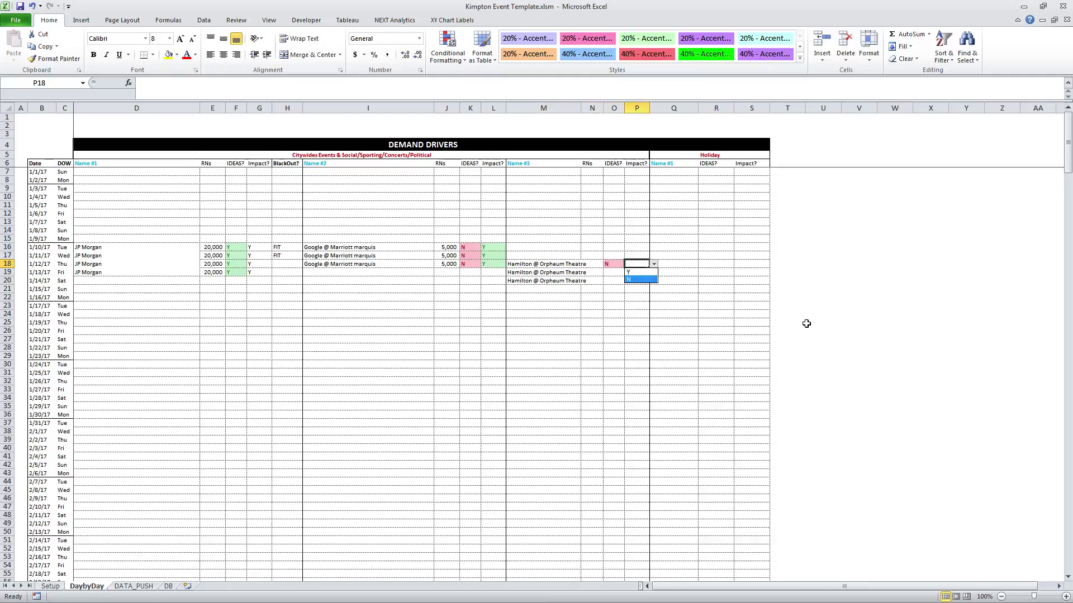
{"action": "key", "text": "Return"}
Copy the Hamilton event's IDEAS? and Impact? flags from 1/12/17 down to 1/13/17 and 1/14/17.
{"action": "key", "text": "Left"}
{"action": "key", "text": "shift+Right"}
{"action": "key", "text": "ctrl+c"}
{"action": "key", "text": "shift+Down"}
{"action": "key", "text": "shift+Down"}
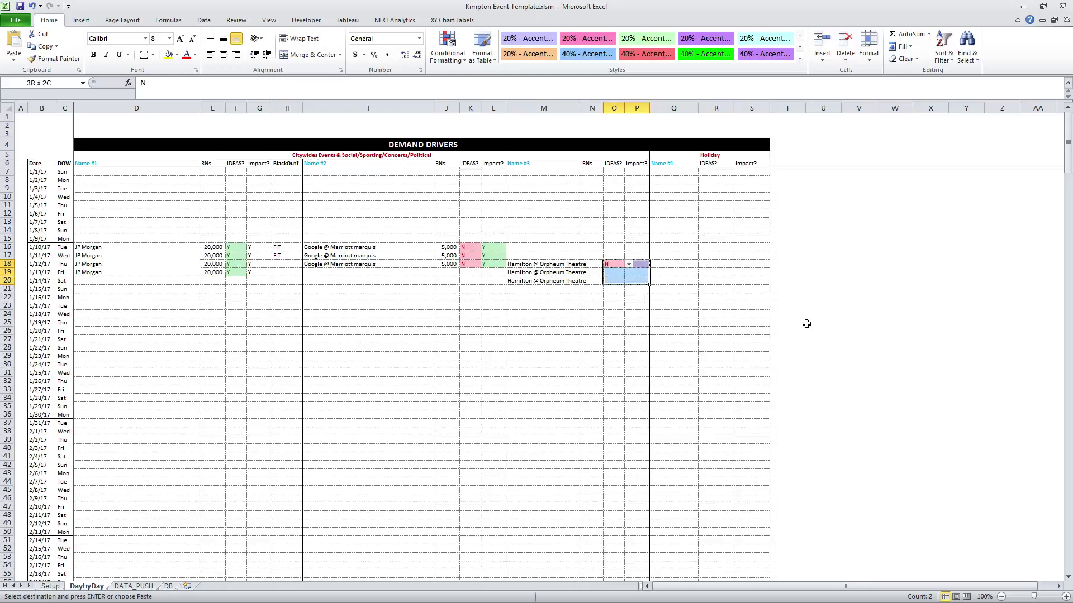
{"action": "key", "text": "ctrl+v"}
{"action": "key", "text": "Escape"}
Check the 1/1/17 row from its Date cell across to the Holiday section's Name #1 cell.
{"action": "key", "text": "Right"}
{"action": "key", "text": "Right"}
{"action": "key", "text": "Down"}
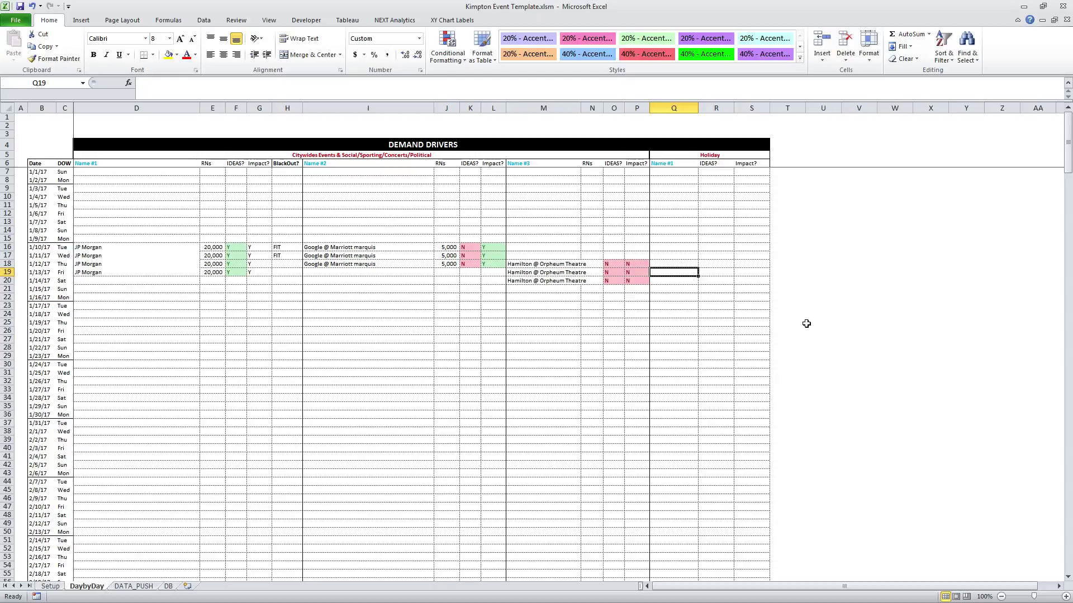
{"action": "key", "text": "Up"}
{"action": "key", "text": "Up"}
{"action": "key", "text": "Up"}
{"action": "key", "text": "Up"}
{"action": "key", "text": "Up"}
{"action": "key", "text": "Up"}
{"action": "key", "text": "Up"}
{"action": "key", "text": "Up"}
{"action": "key", "text": "Up"}
{"action": "key", "text": "Up"}
{"action": "key", "text": "Up"}
{"action": "key", "text": "Up"}
{"action": "key", "text": "Left"}
{"action": "key", "text": "Left"}
{"action": "key", "text": "Left"}
{"action": "key", "text": "Left"}
{"action": "key", "text": "Left"}
{"action": "key", "text": "Left"}
{"action": "key", "text": "Left"}
{"action": "key", "text": "Left"}
{"action": "key", "text": "Left"}
{"action": "key", "text": "Left"}
{"action": "key", "text": "Left"}
{"action": "key", "text": "Left"}
{"action": "key", "text": "Left"}
{"action": "key", "text": "Left"}
{"action": "key", "text": "Left"}
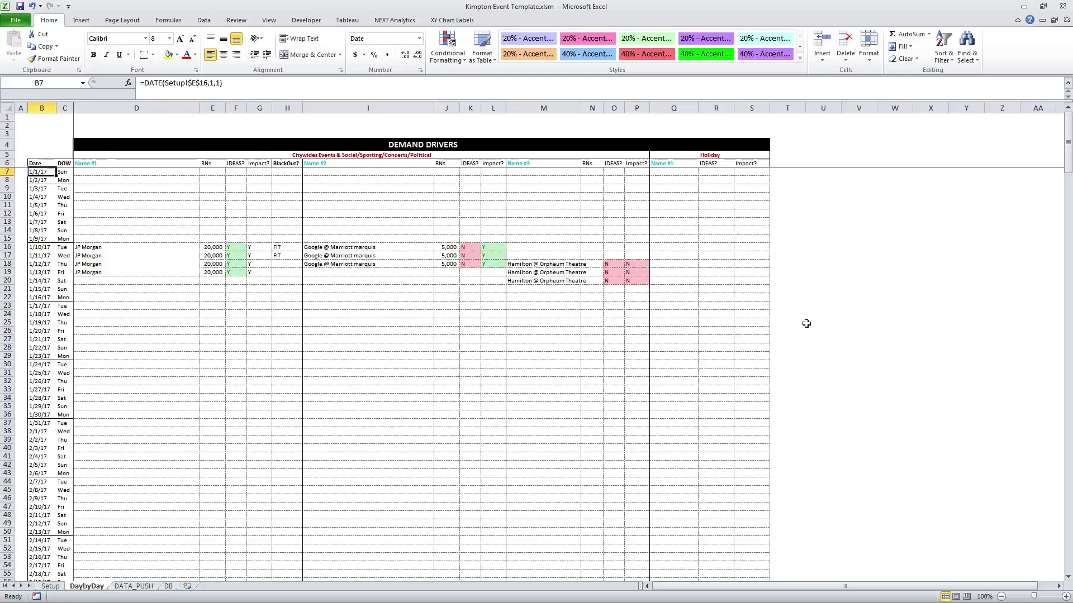
{"action": "key", "text": "Right"}
{"action": "key", "text": "Right"}
{"action": "key", "text": "Right"}
{"action": "key", "text": "Right"}
{"action": "key", "text": "Right"}
{"action": "key", "text": "Right"}
{"action": "key", "text": "Right"}
{"action": "key", "text": "Right"}
{"action": "key", "text": "Right"}
{"action": "key", "text": "Right"}
{"action": "key", "text": "Right"}
{"action": "key", "text": "Right"}
{"action": "key", "text": "Right"}
{"action": "key", "text": "Right"}
{"action": "key", "text": "Right"}
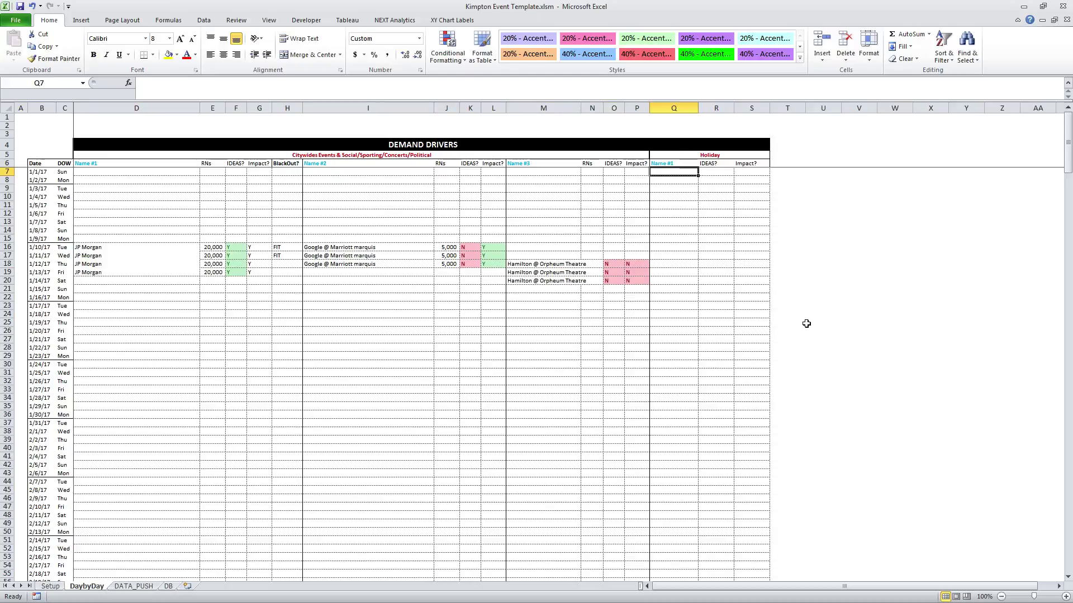
Enter "NYE'S" as the Holiday Name #1 for 1/1/17.
{"action": "type", "text": "NY"}
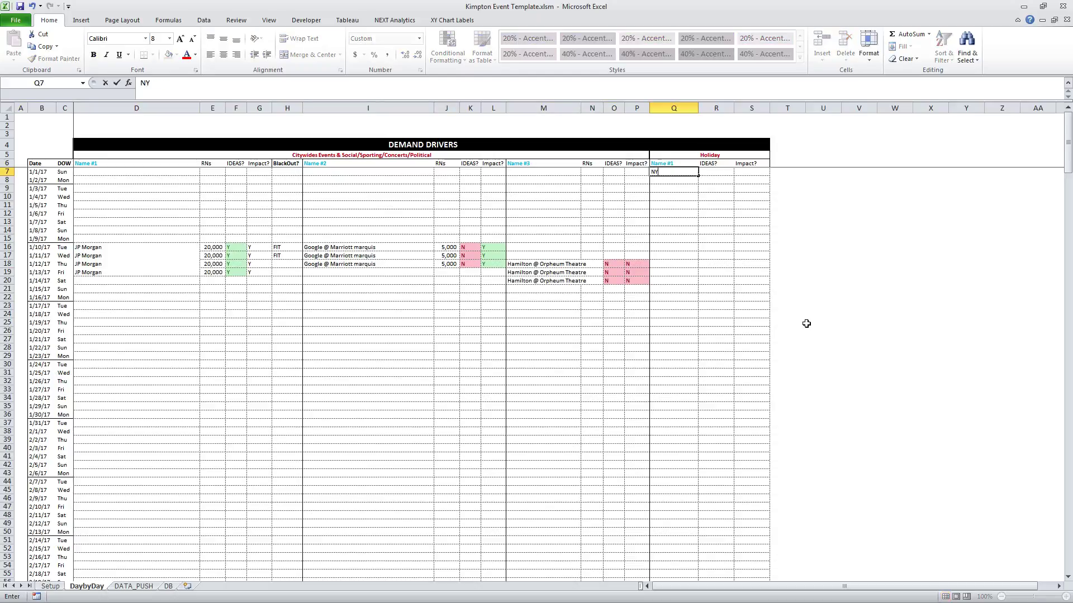
{"action": "type", "text": "E'S"}
{"action": "key", "text": "Tab"}
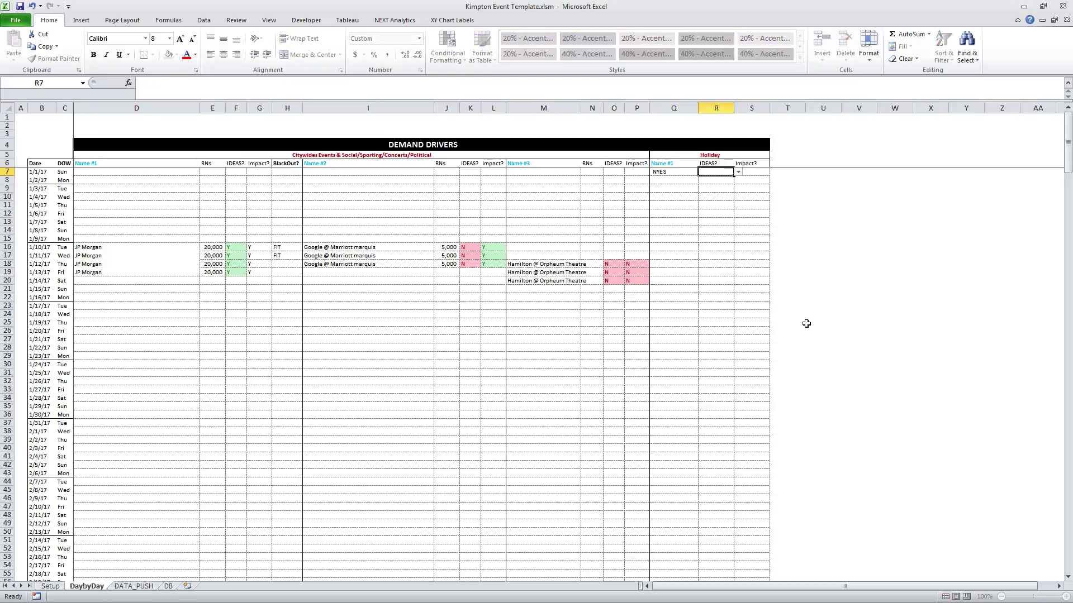
Set the NYE'S holiday's IDEAS? and Impact? flags to Y for 1/1/17.
{"action": "key", "text": "alt+Down"}
{"action": "key", "text": "Down"}
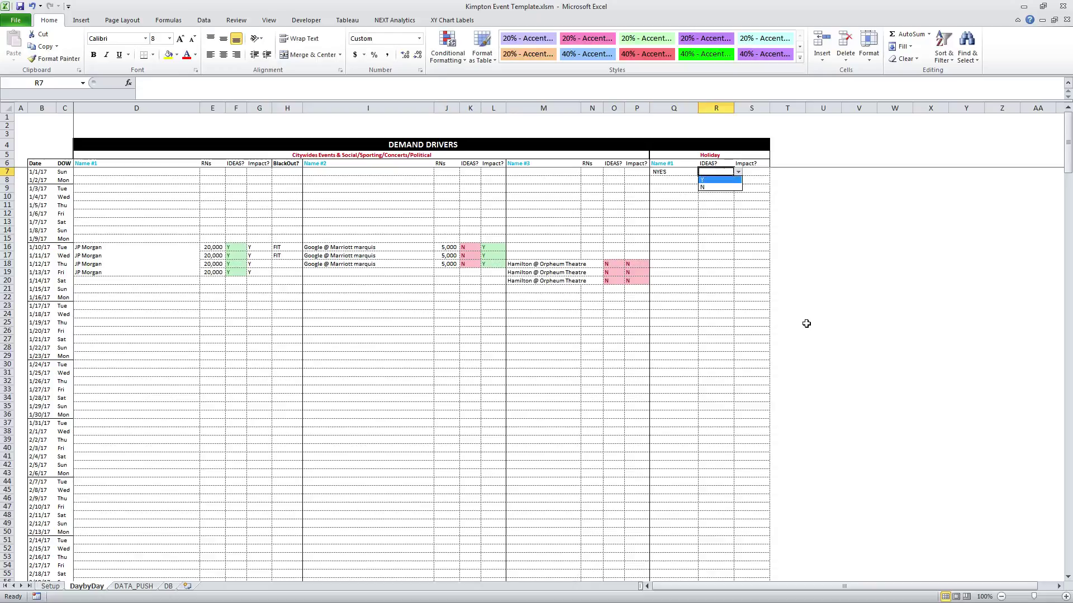
{"action": "key", "text": "Return"}
{"action": "key", "text": "Tab"}
{"action": "key", "text": "alt+Down"}
{"action": "key", "text": "Down"}
{"action": "key", "text": "Return"}
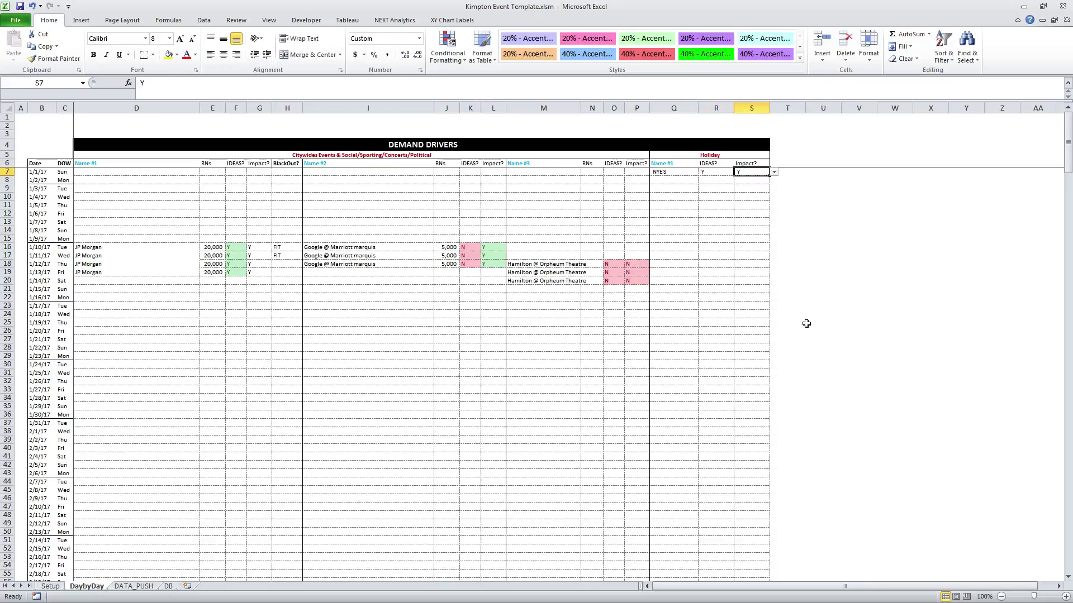
Set the BlackOut? code for 1/1/17 to LRA_FIT.
{"action": "key", "text": "Home"}
{"action": "key", "text": "Tab"}
{"action": "key", "text": "Tab"}
{"action": "key", "text": "Tab"}
{"action": "key", "text": "Tab"}
{"action": "key", "text": "Tab"}
{"action": "key", "text": "Tab"}
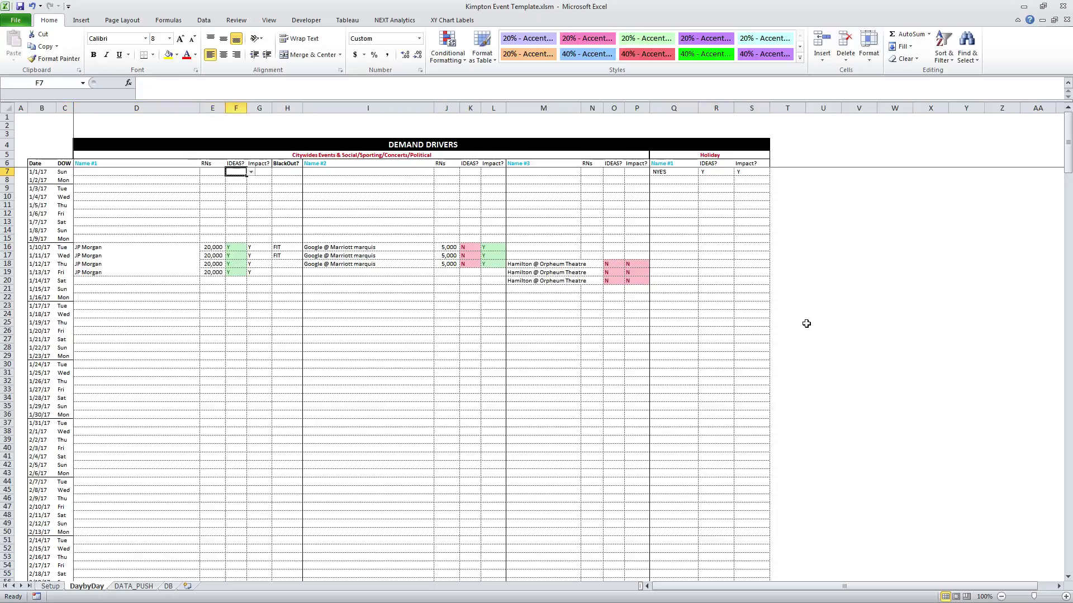
{"action": "key", "text": "alt+Down"}
{"action": "key", "text": "Down"}
{"action": "key", "text": "Down"}
{"action": "key", "text": "Return"}
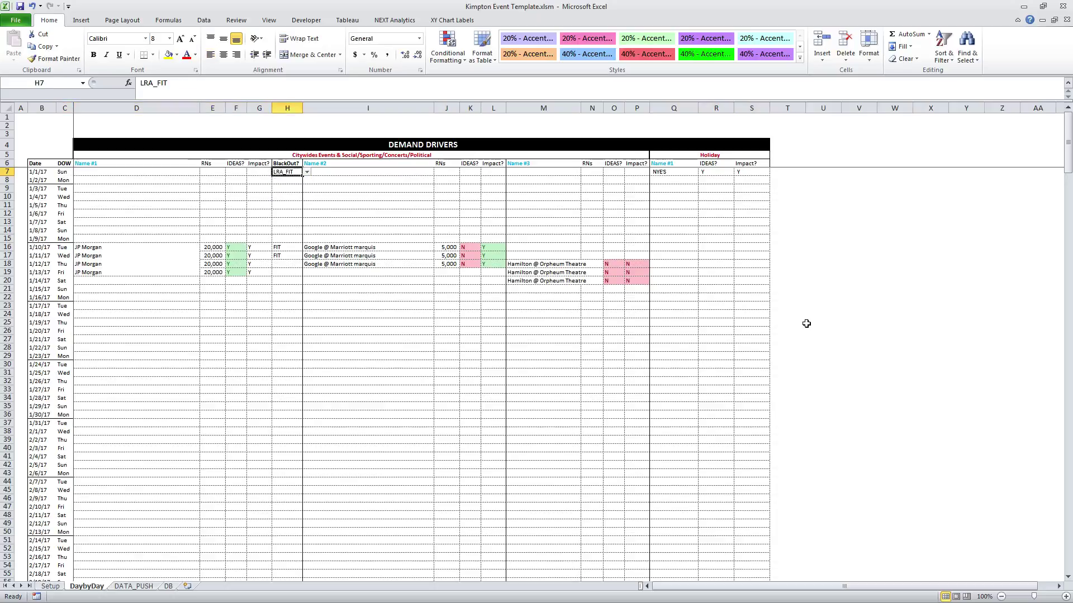
{"action": "key", "text": "Down"}
{"action": "key", "text": "Up"}
{"action": "key", "text": "Left"}
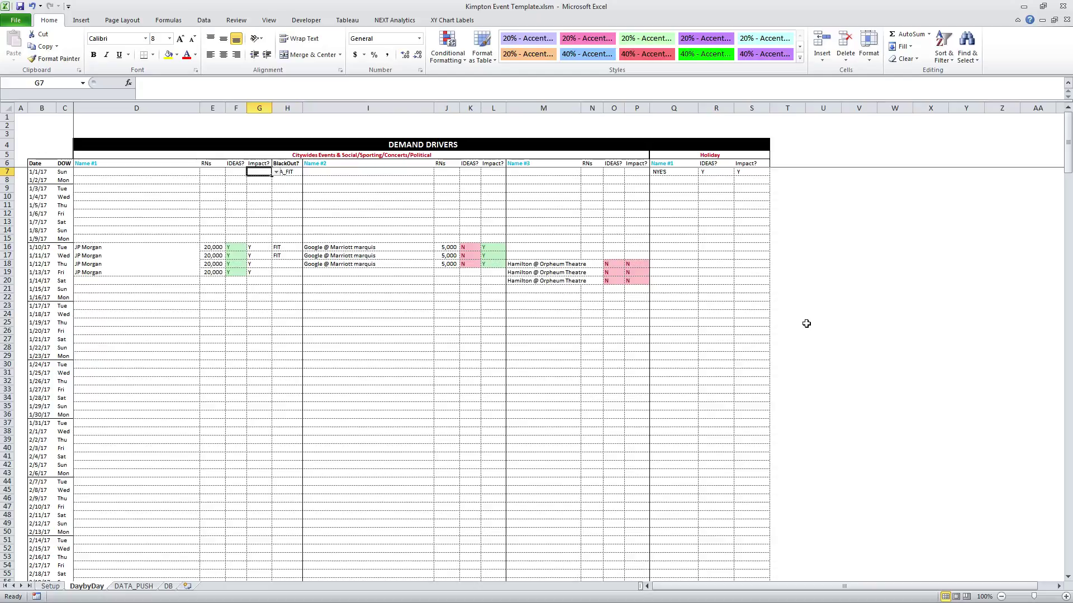
Run the template's EXTRACT from the Setup sheet and PUSH the extracted data to the home office, acknowledging both messages.
{"action": "key", "text": "ctrl+Page_Up"}
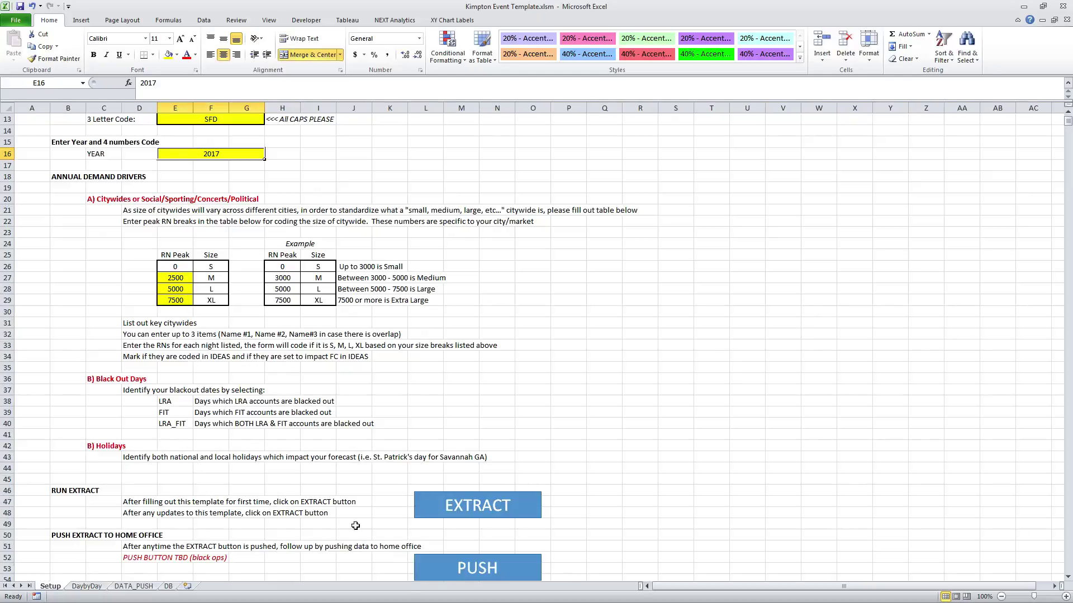
{"action": "left_click", "coordinate": [818, 458]}
{"action": "left_click", "coordinate": [500, 503]}
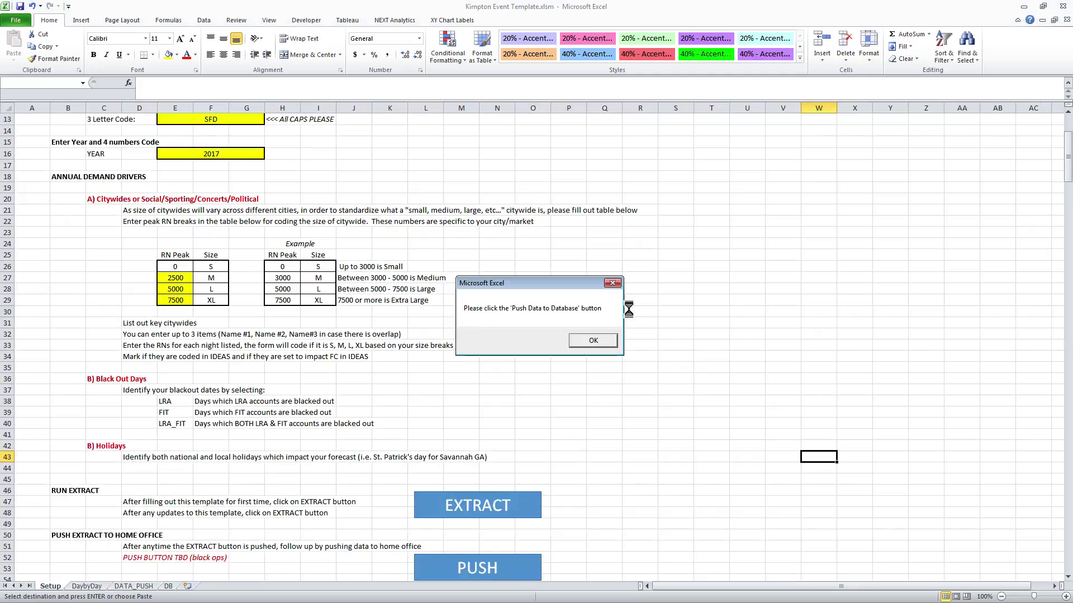
{"action": "left_click", "coordinate": [595, 340]}
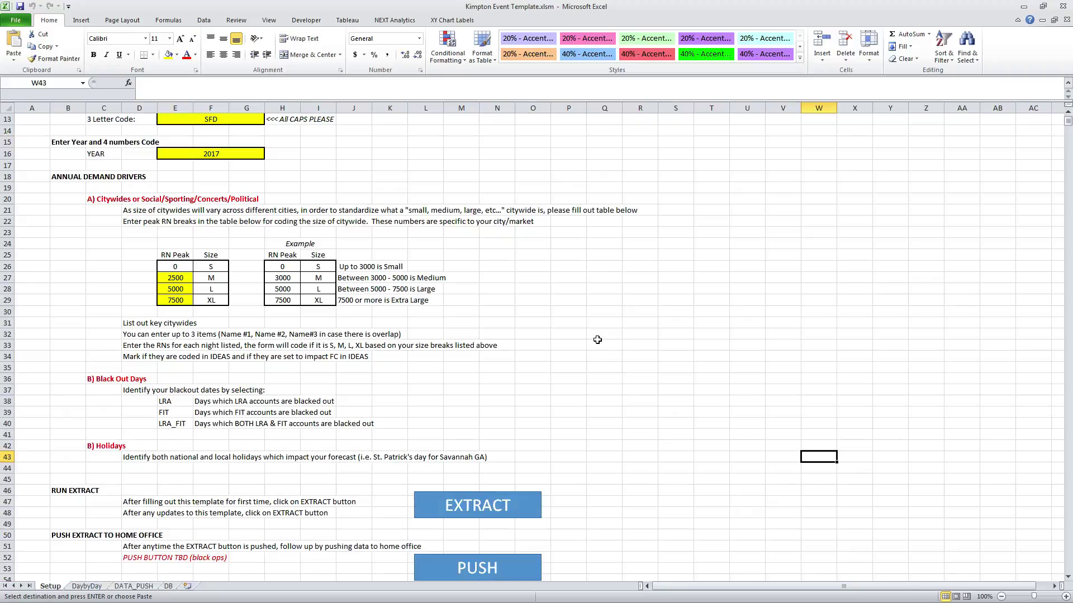
{"action": "left_click", "coordinate": [522, 570]}
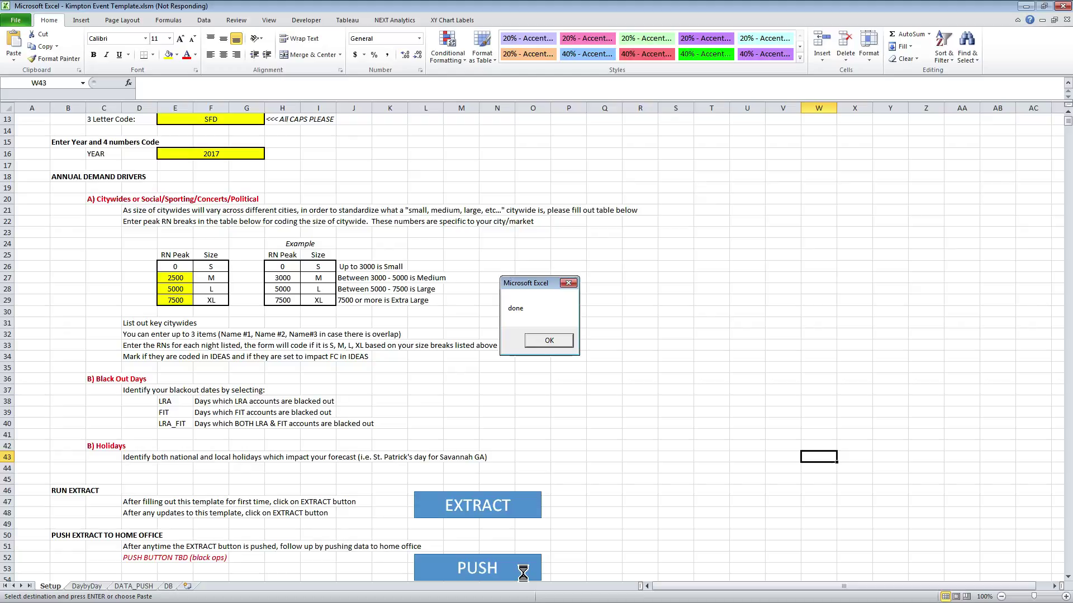
{"action": "left_click", "coordinate": [556, 340]}
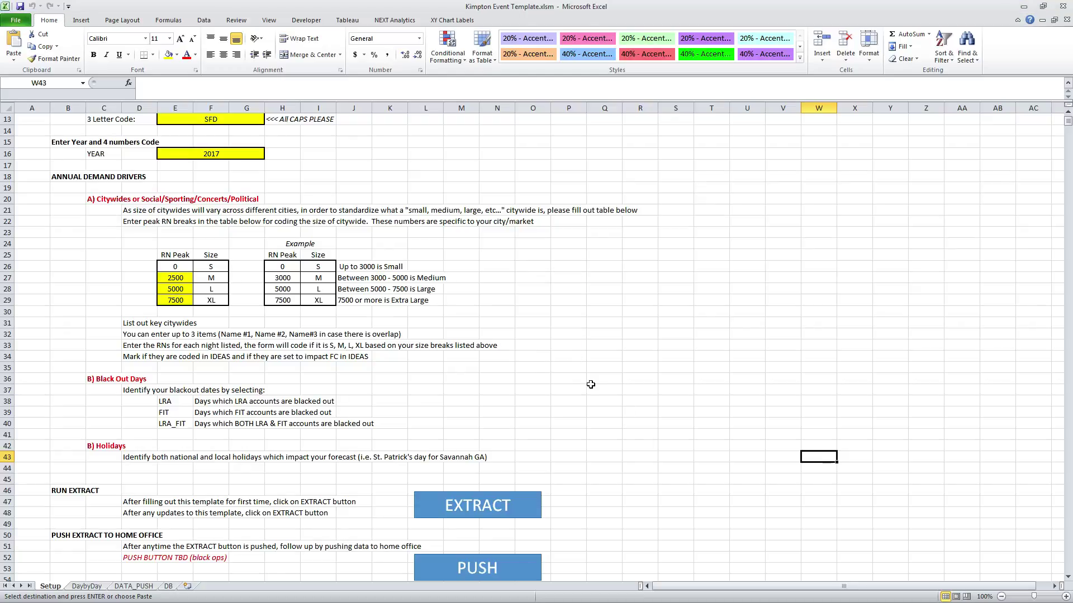